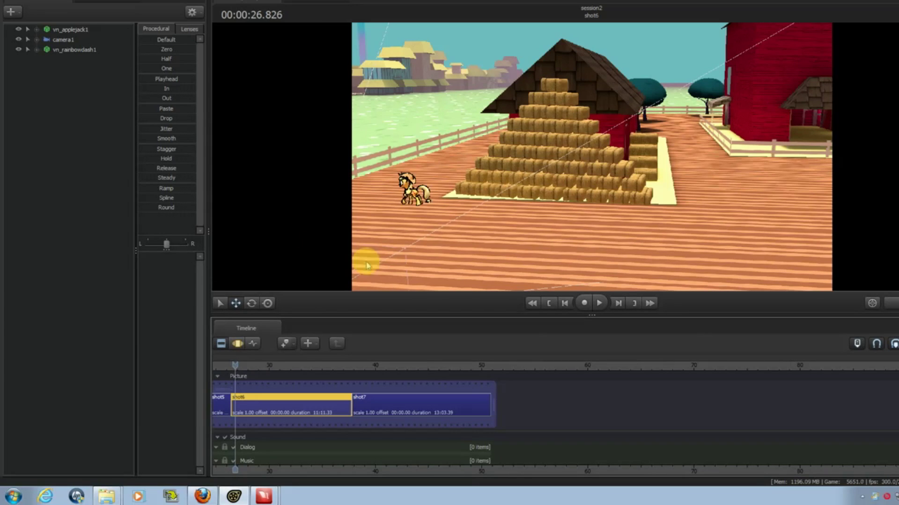
Play shot6 and pause at 00:00:33.533 once the hay bale pyramid has collapsed
{"action": "left_click", "coordinate": [600, 304]}
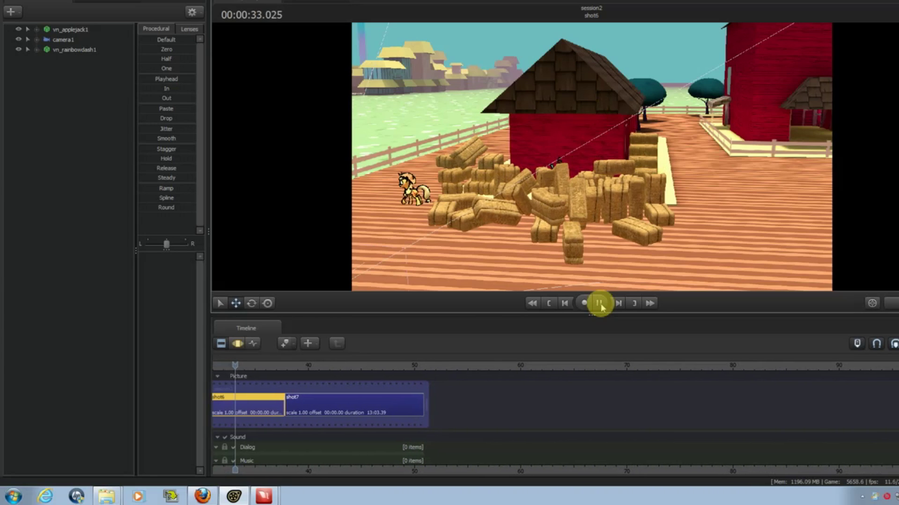
{"action": "left_click", "coordinate": [600, 304]}
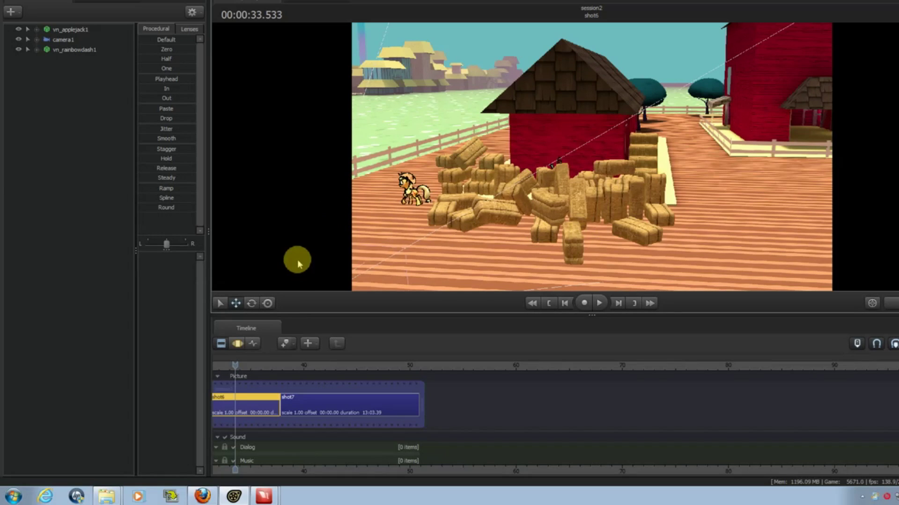
On the sfmphys web page in Firefox, follow the Download Resource link to GitHub
{"action": "left_click", "coordinate": [202, 496]}
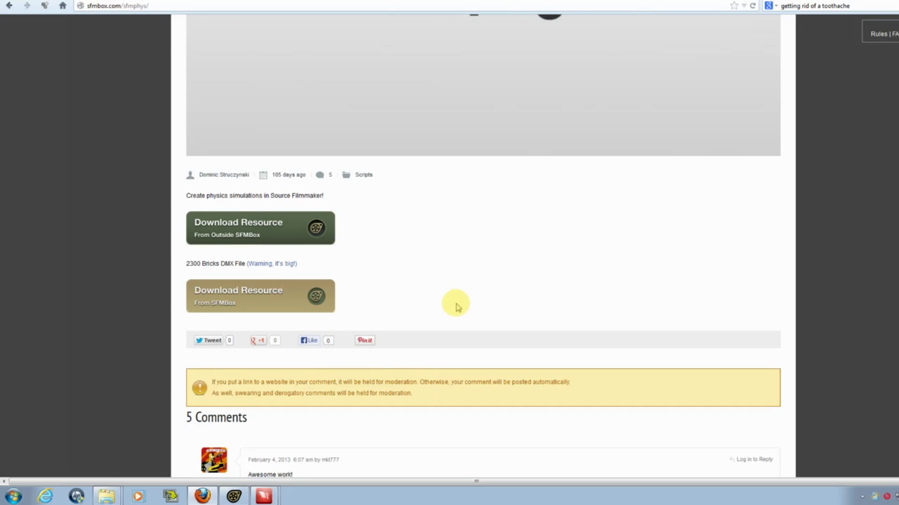
{"action": "scroll", "coordinate": [458, 309], "scroll_direction": "up", "scroll_amount": 5}
{"action": "scroll", "coordinate": [460, 310], "scroll_direction": "up", "scroll_amount": 3}
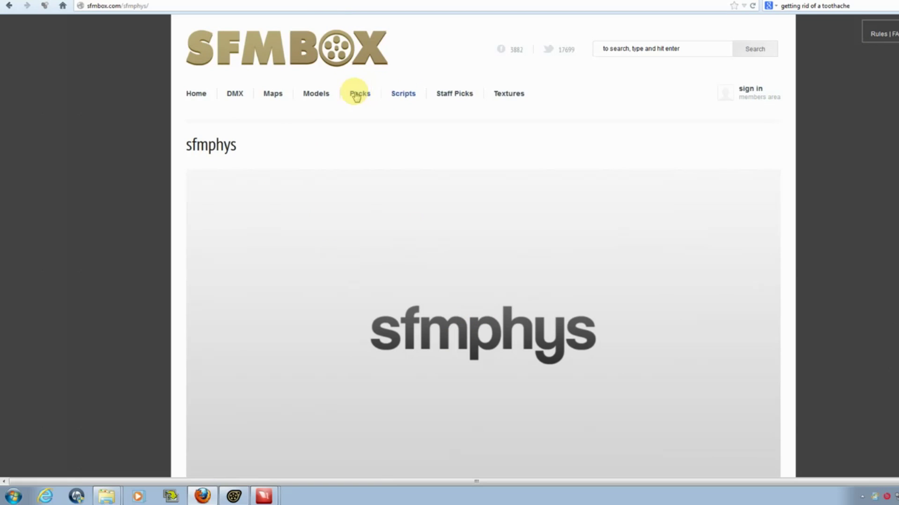
{"action": "scroll", "coordinate": [450, 295], "scroll_direction": "down", "scroll_amount": 5}
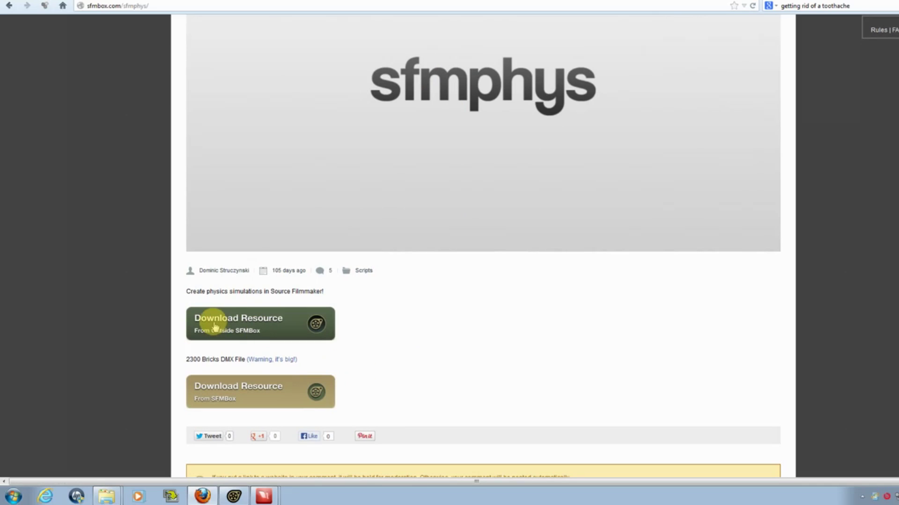
{"action": "left_click", "coordinate": [259, 338]}
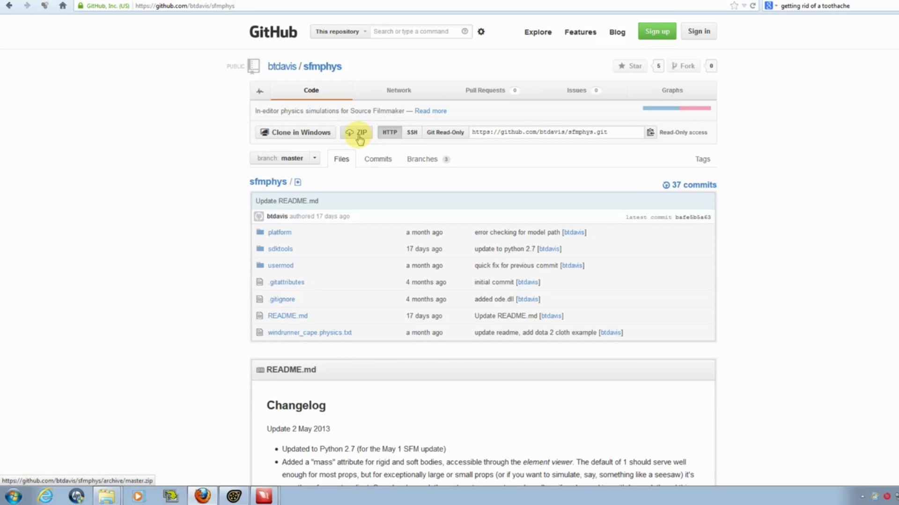
Download the repository as sfmphys-master.zip and confirm saving the file
{"action": "left_click", "coordinate": [360, 133]}
{"action": "scroll", "coordinate": [350, 388], "scroll_direction": "down", "scroll_amount": 3}
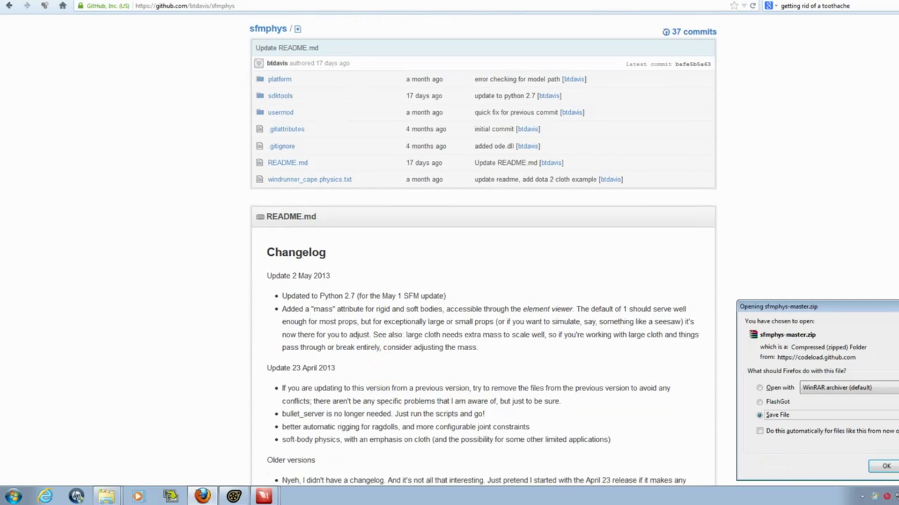
{"action": "left_click_drag", "start_coordinate": [862, 322], "coordinate": [853, 200]}
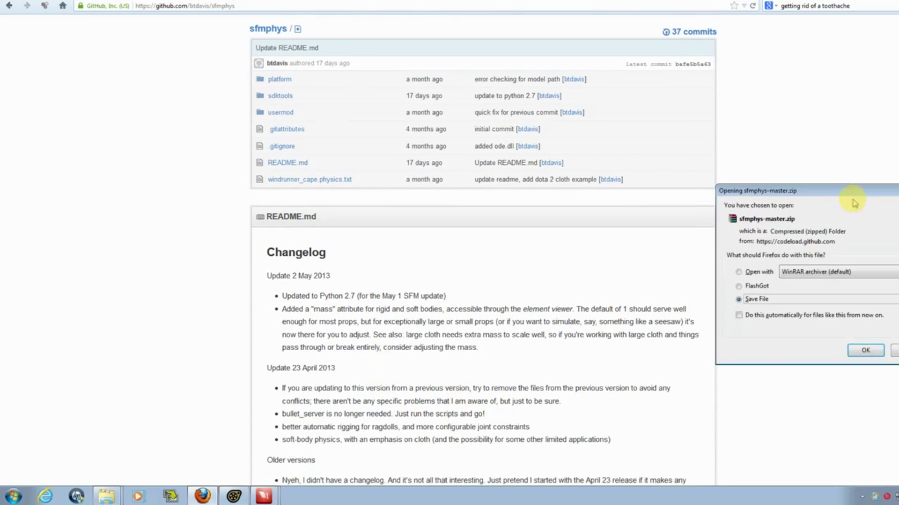
{"action": "left_click", "coordinate": [895, 346]}
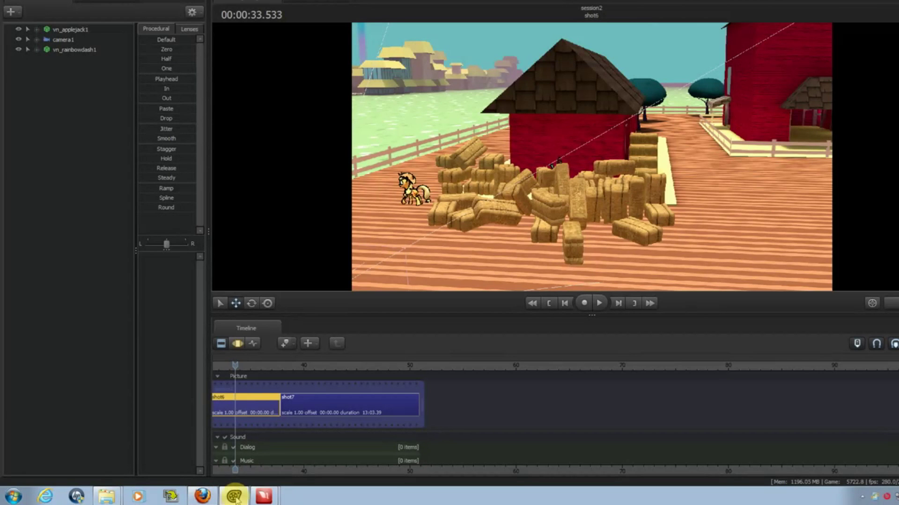
Extract sfmphys-master.zip with WinRAR into an sfmphys-master folder beside it, then close WinRAR
{"action": "left_click", "coordinate": [234, 496]}
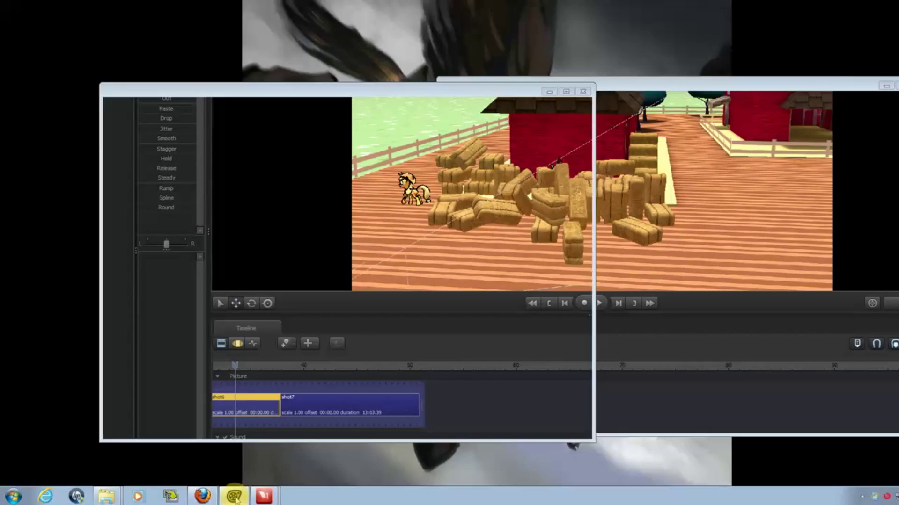
{"action": "left_click", "coordinate": [250, 180]}
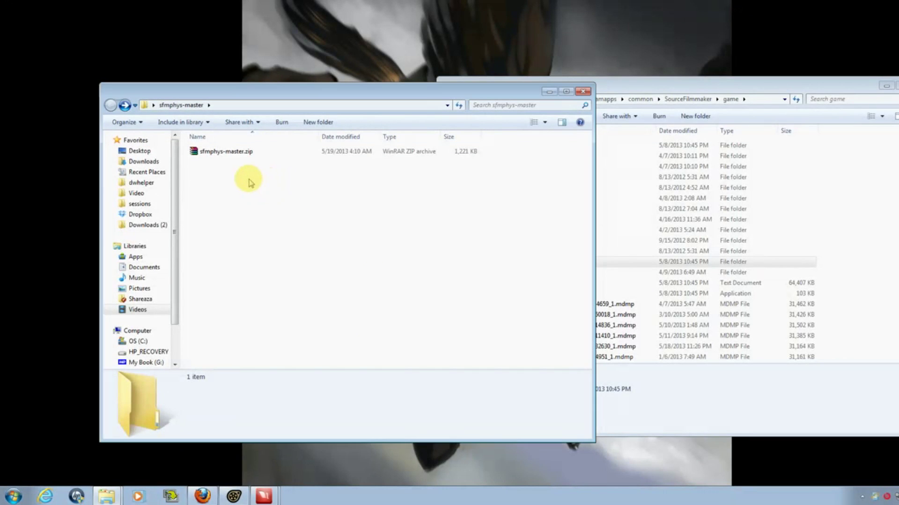
{"action": "double_click", "coordinate": [211, 152]}
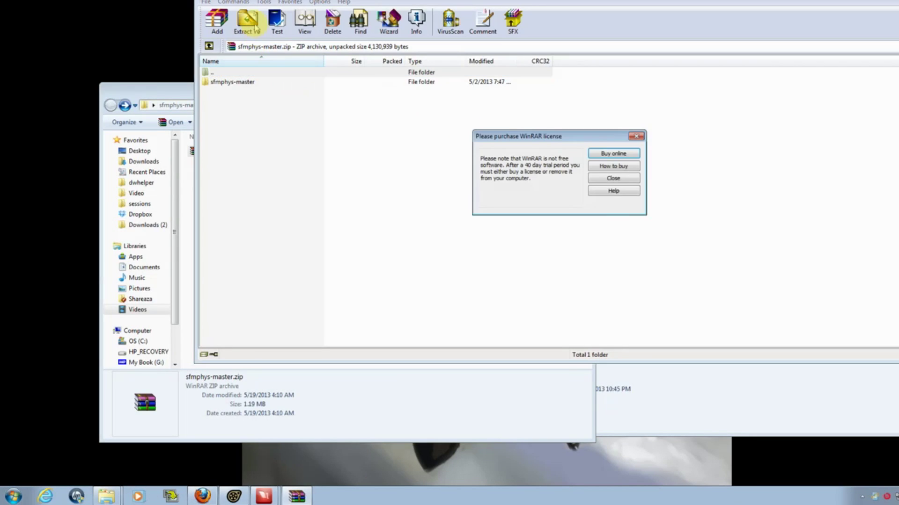
{"action": "left_click", "coordinate": [622, 178]}
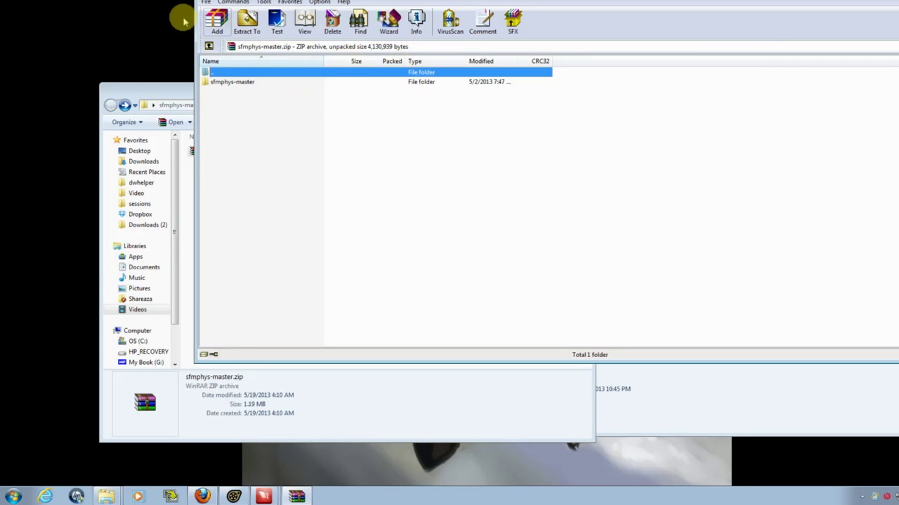
{"action": "left_click", "coordinate": [247, 23]}
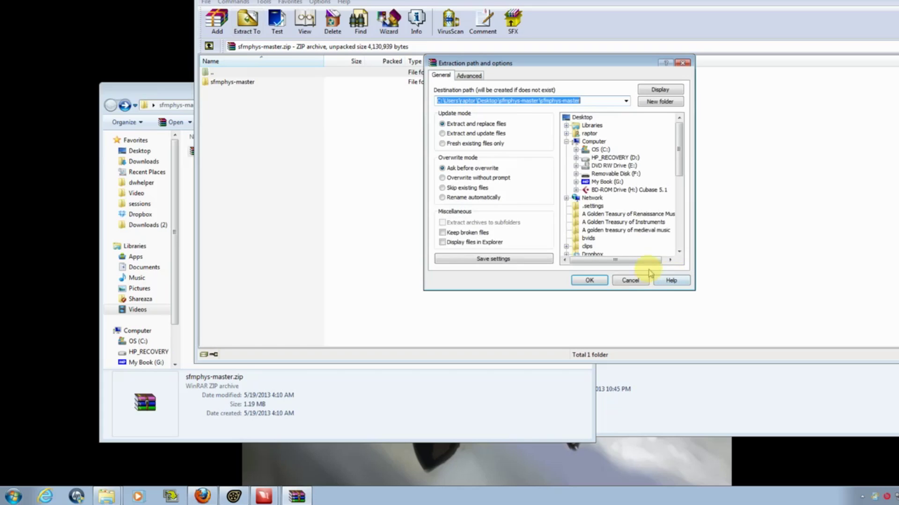
{"action": "left_click", "coordinate": [590, 281]}
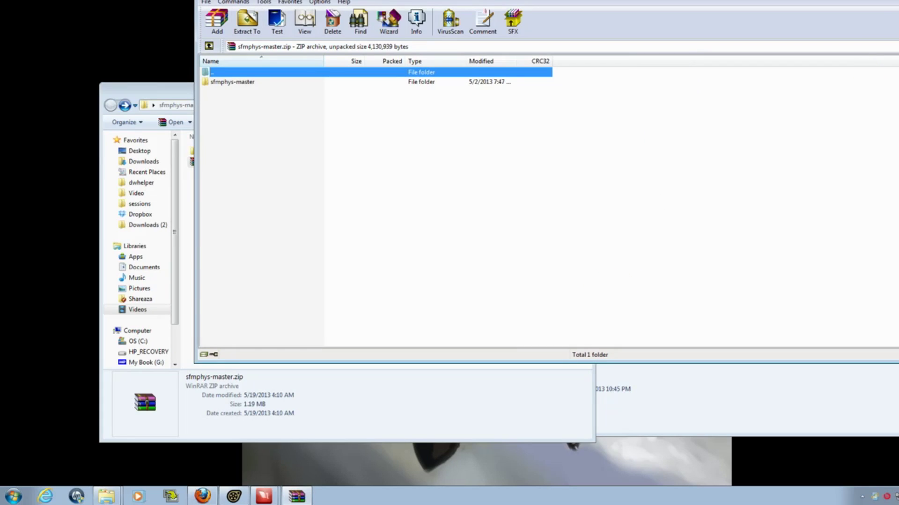
{"action": "key", "text": "alt+F4"}
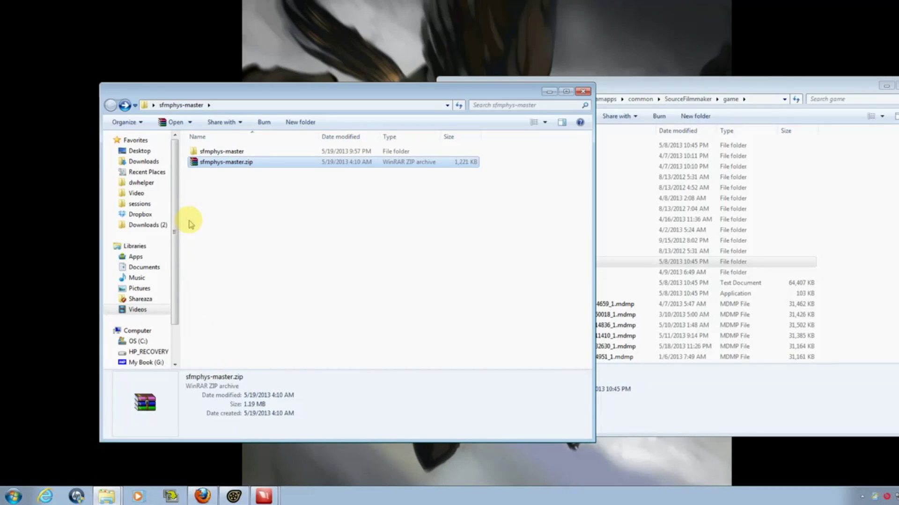
In the inner sfmphys-master folder, select platform, sdktools and usermod after comparing with SourceFilmmaker\game
{"action": "double_click", "coordinate": [220, 156]}
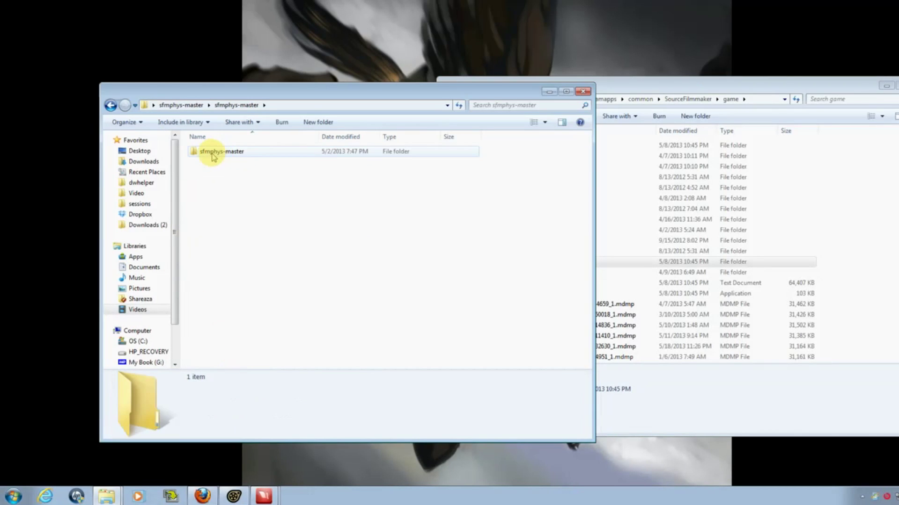
{"action": "double_click", "coordinate": [217, 152]}
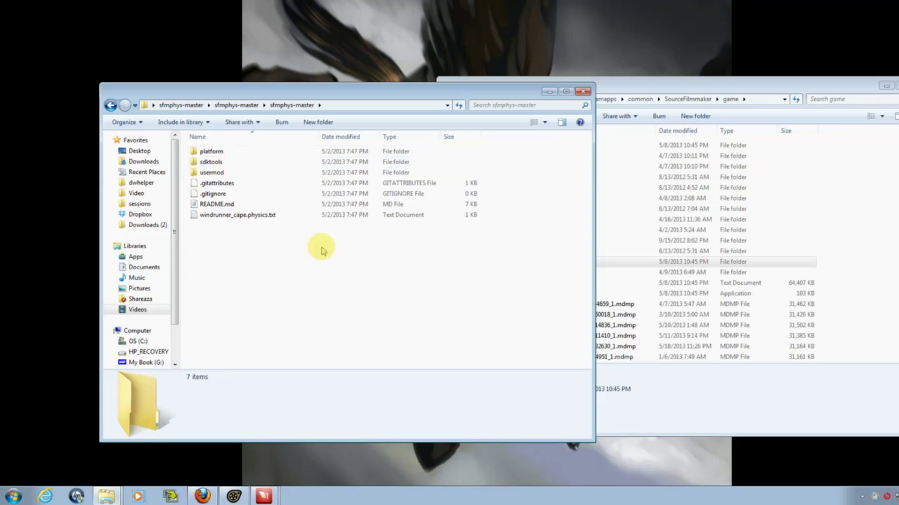
{"action": "left_click", "coordinate": [749, 89]}
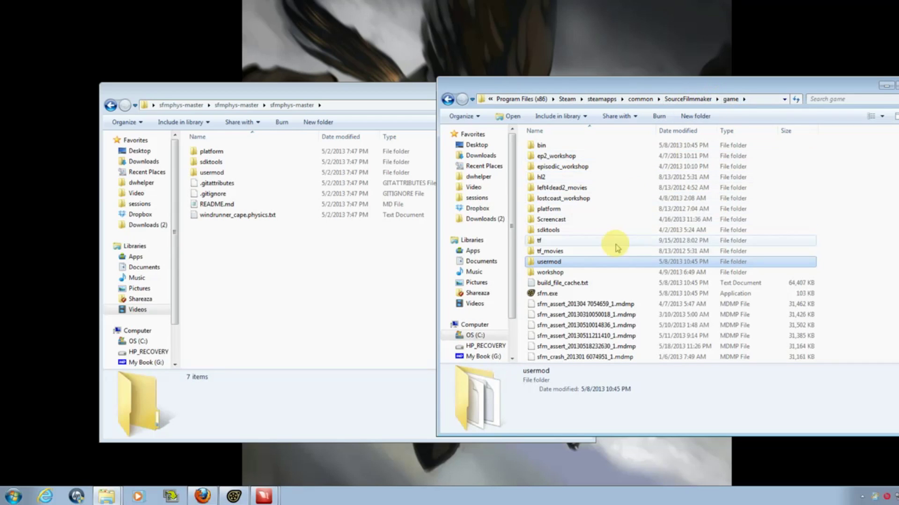
{"action": "left_click", "coordinate": [240, 173]}
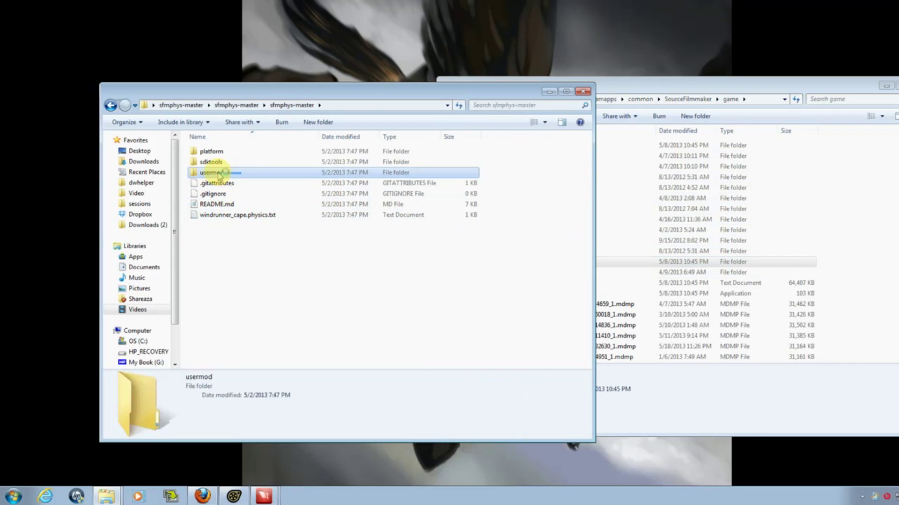
{"action": "left_click", "coordinate": [211, 151], "text": "shift"}
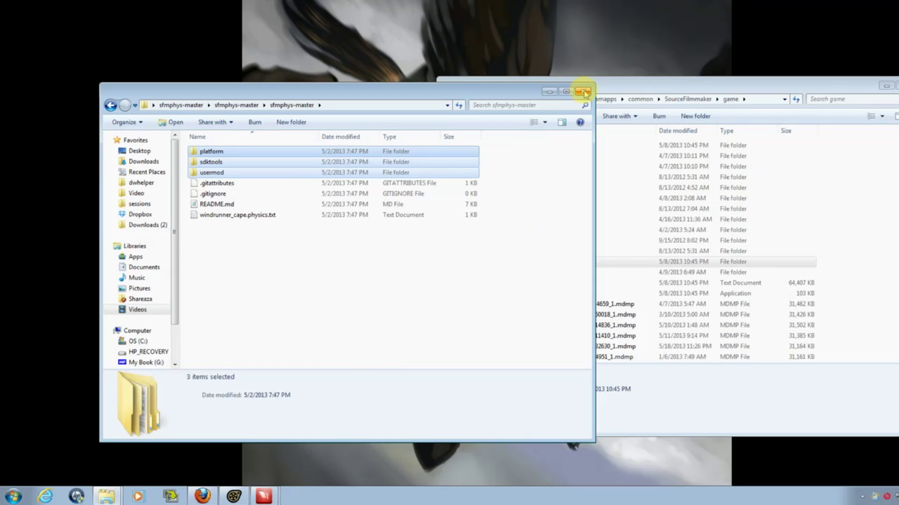
{"action": "left_click", "coordinate": [233, 497]}
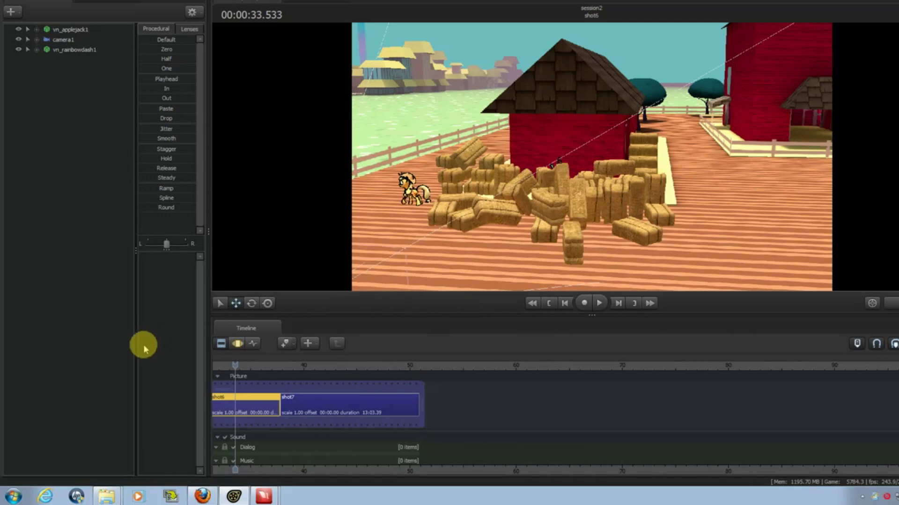
Scrub through shot7 to preview it, then pan the timeline back to shot6 at 00:00:28.061
{"action": "left_click", "coordinate": [299, 402]}
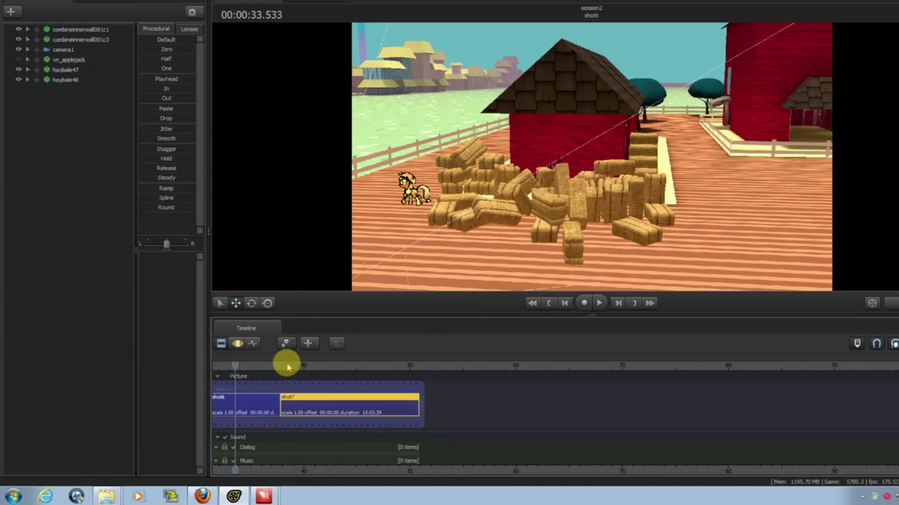
{"action": "left_click", "coordinate": [286, 363]}
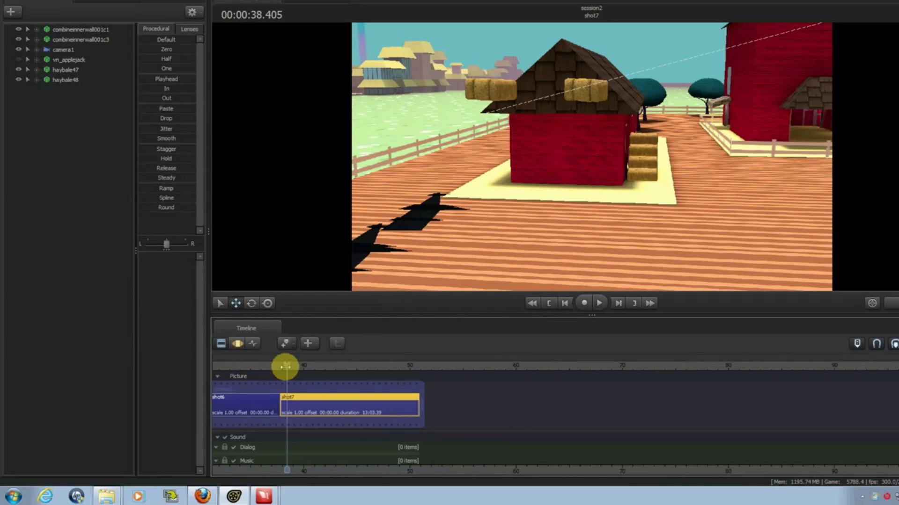
{"action": "left_click_drag", "start_coordinate": [286, 370], "coordinate": [284, 370]}
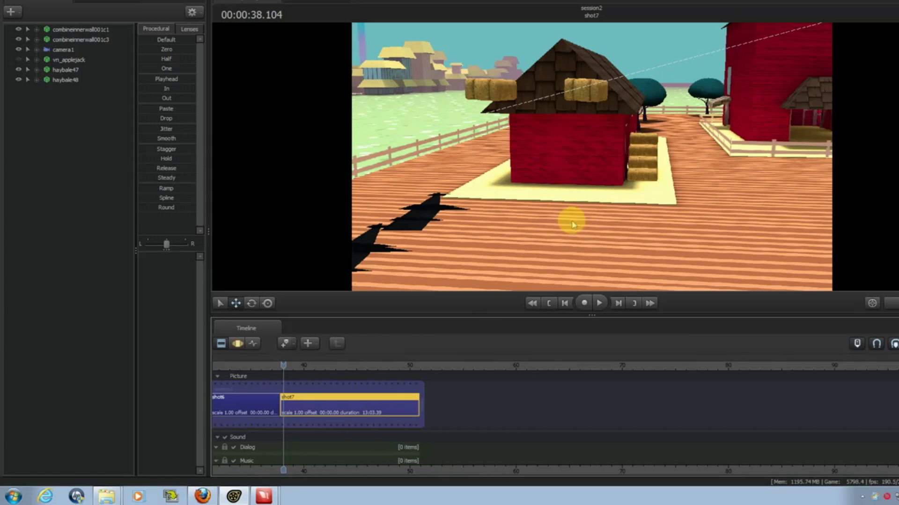
{"action": "left_click", "coordinate": [226, 369]}
{"action": "left_click_drag", "start_coordinate": [281, 363], "coordinate": [318, 364]}
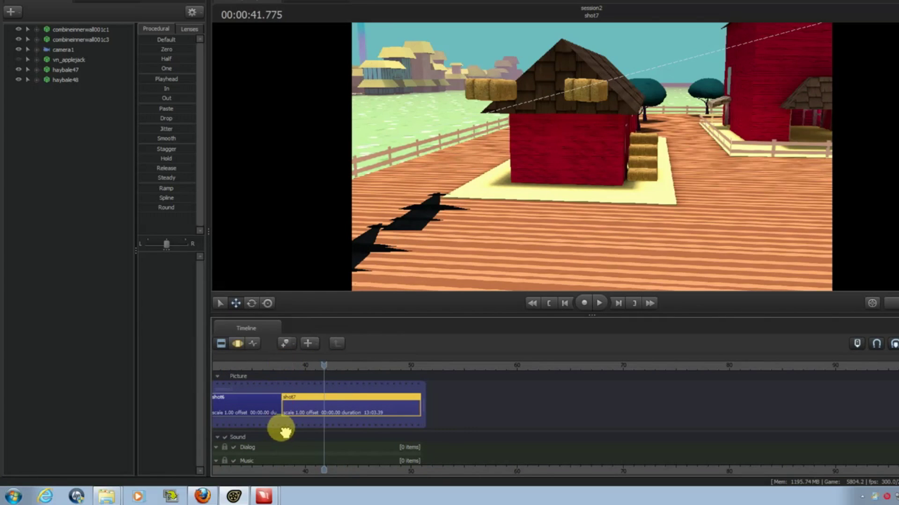
{"action": "left_click_drag", "start_coordinate": [284, 431], "coordinate": [426, 431]}
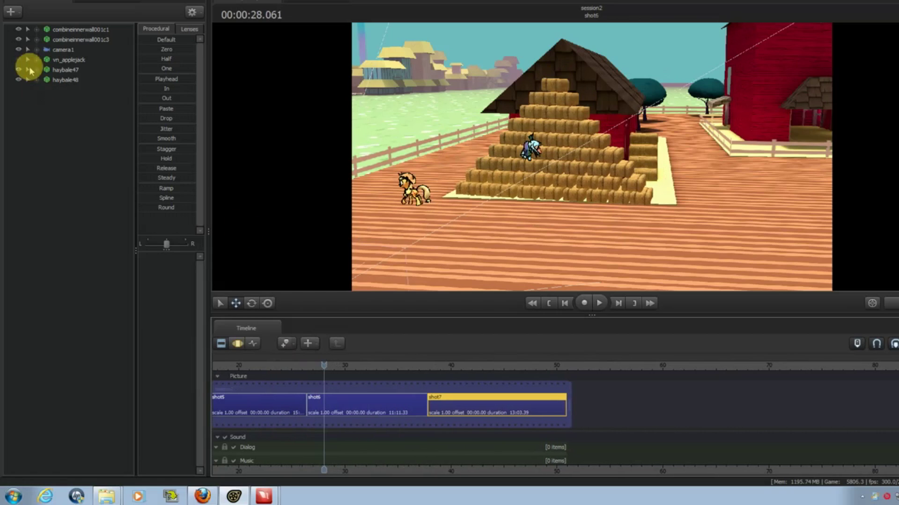
Show hidden elements in the element list, such as the individual hay bales, and select shot6
{"action": "right_click", "coordinate": [45, 101]}
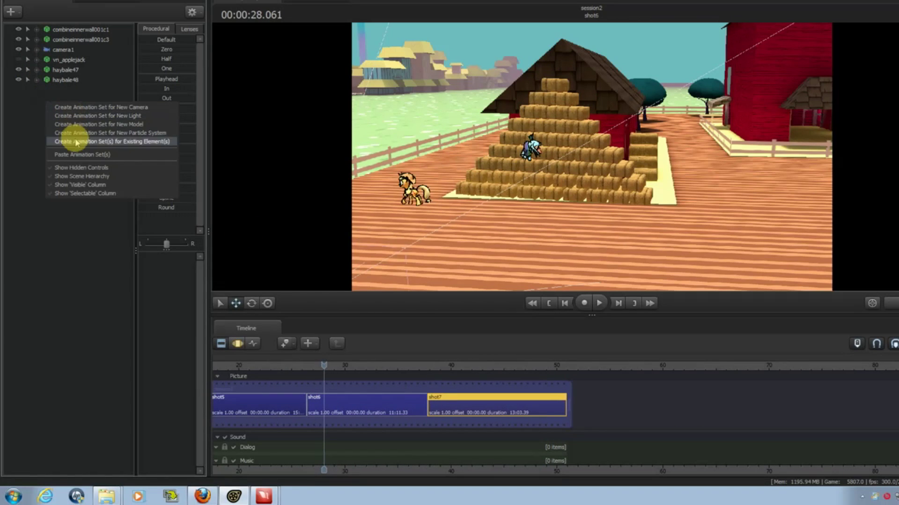
{"action": "left_click", "coordinate": [75, 168]}
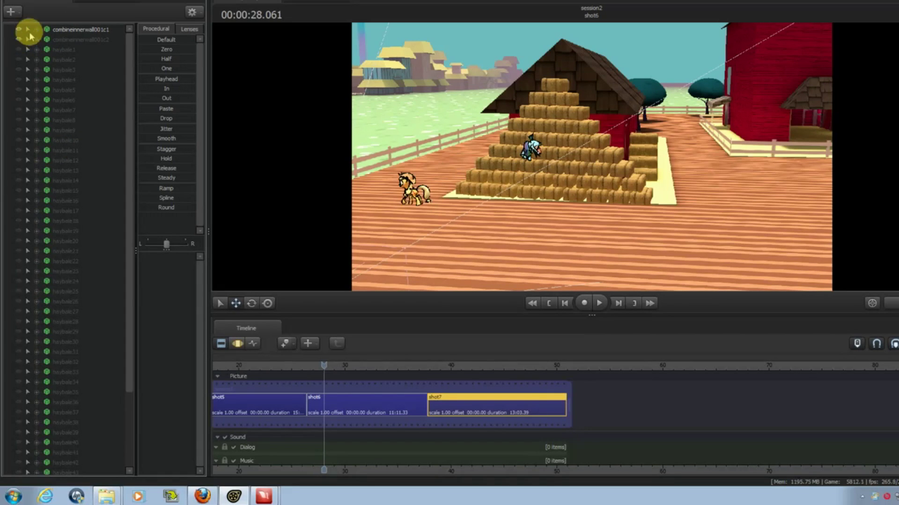
{"action": "scroll", "coordinate": [61, 84], "scroll_direction": "down", "scroll_amount": 3}
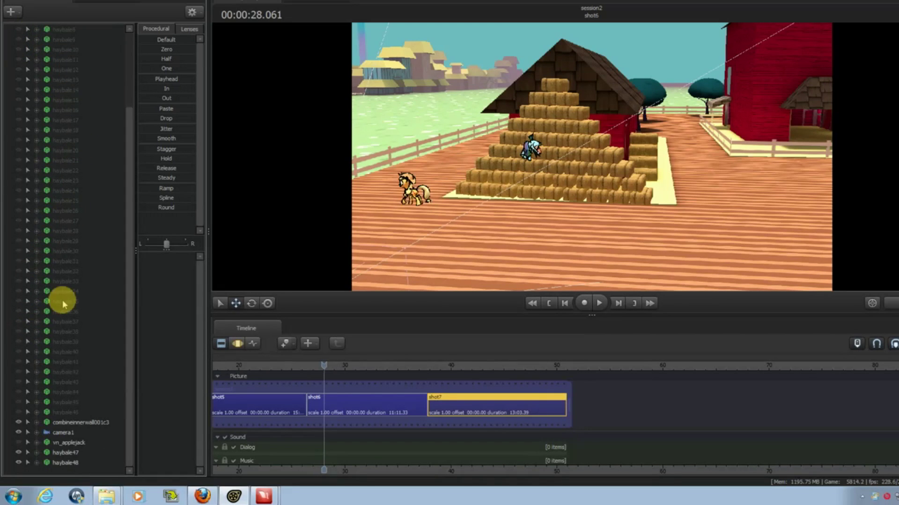
{"action": "left_click", "coordinate": [337, 406]}
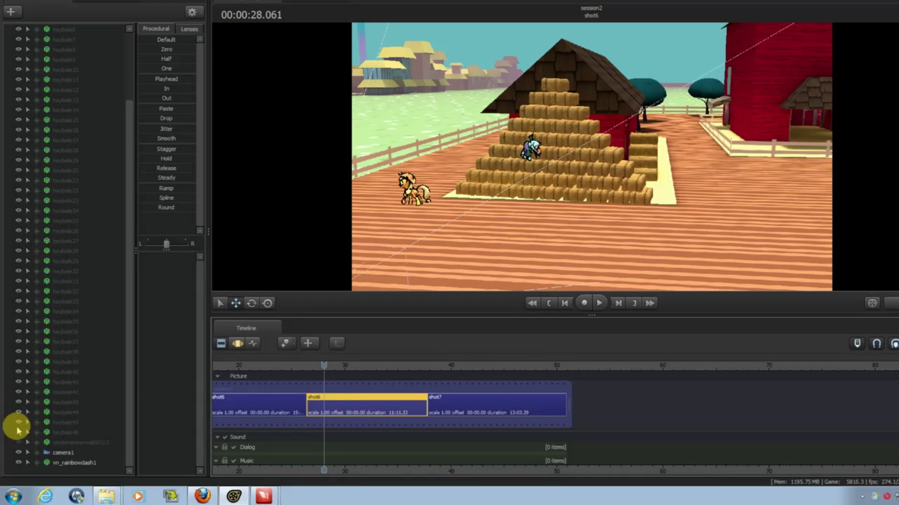
{"action": "scroll", "coordinate": [57, 218], "scroll_direction": "up", "scroll_amount": 3}
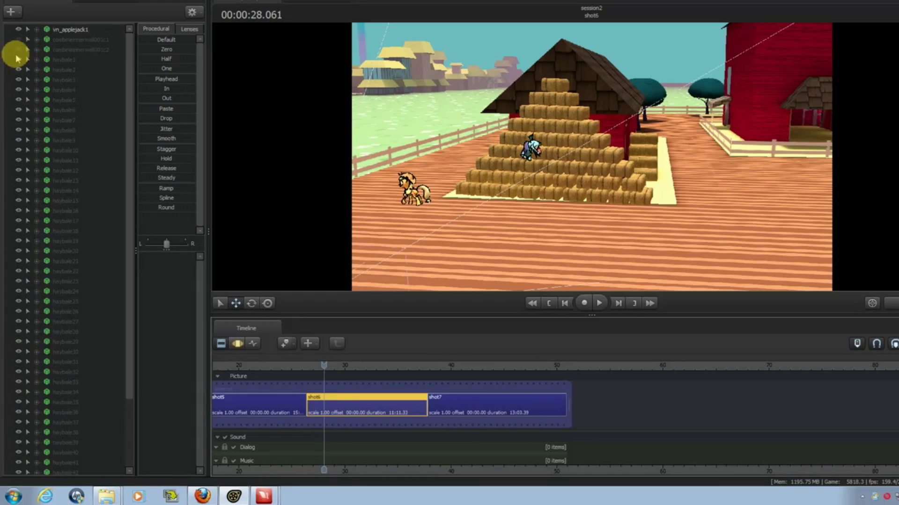
Make both combineinnerwall props visible, move into shot7, and select combineinnerwall001c1
{"action": "left_click", "coordinate": [19, 40]}
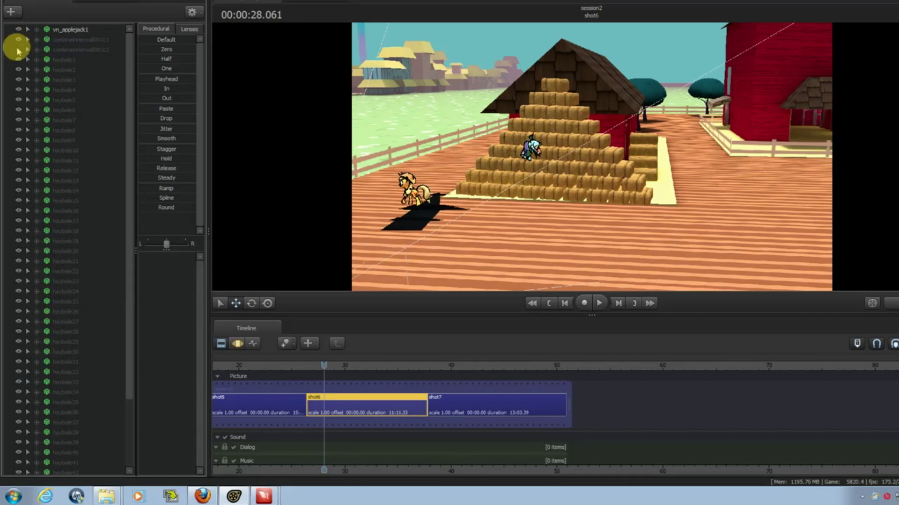
{"action": "left_click", "coordinate": [19, 49]}
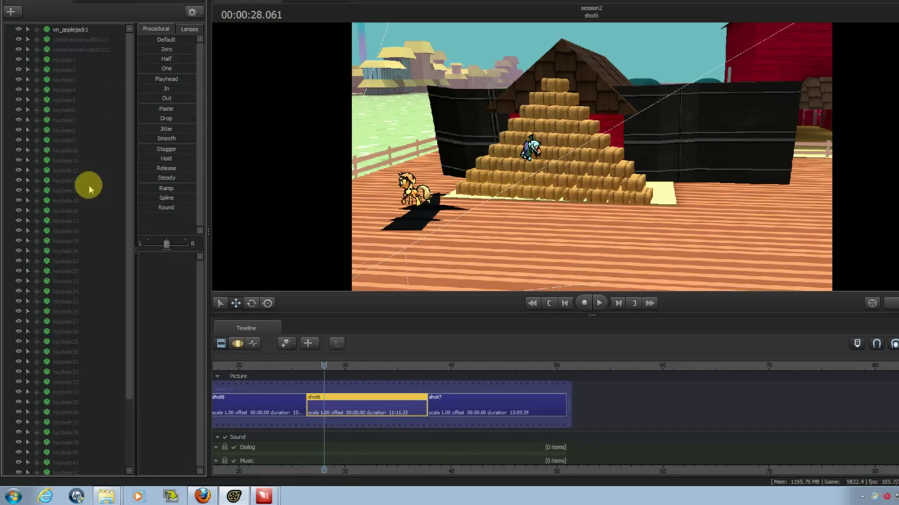
{"action": "left_click", "coordinate": [445, 369]}
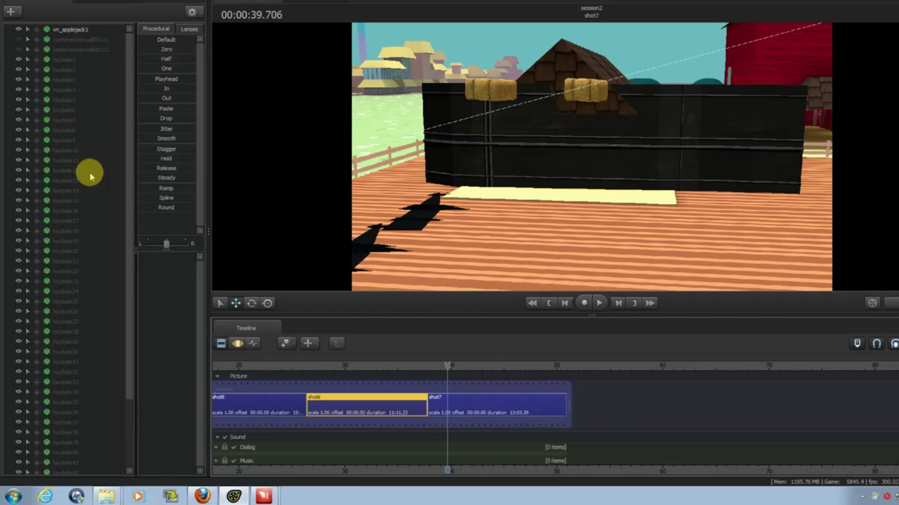
{"action": "scroll", "coordinate": [89, 173], "scroll_direction": "down", "scroll_amount": 3}
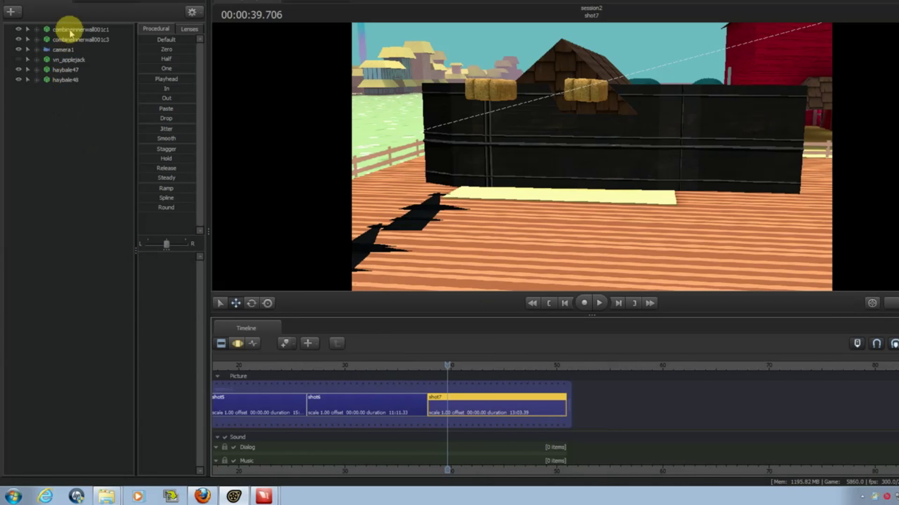
{"action": "left_click", "coordinate": [69, 30]}
Attach the rig_physics rig to combineinnerwall001c1, then select and expand haybale48
{"action": "left_click", "coordinate": [70, 39]}
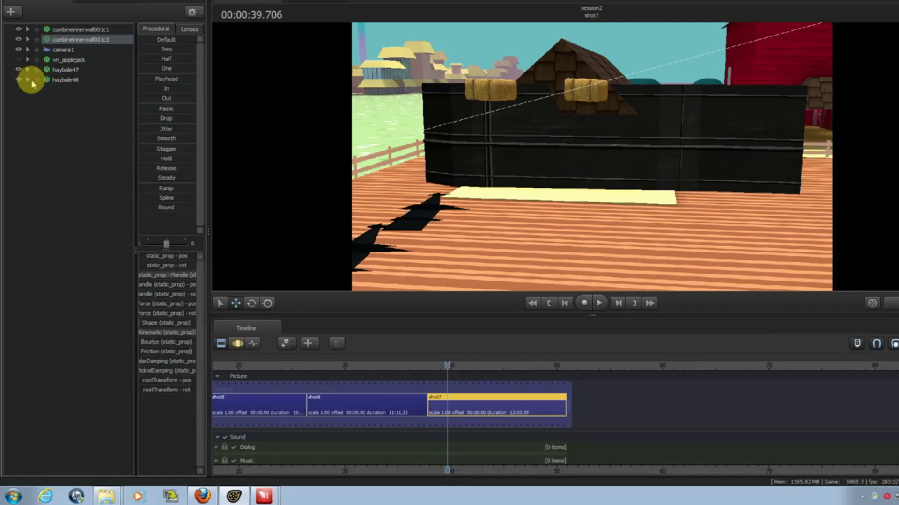
{"action": "left_click", "coordinate": [70, 30]}
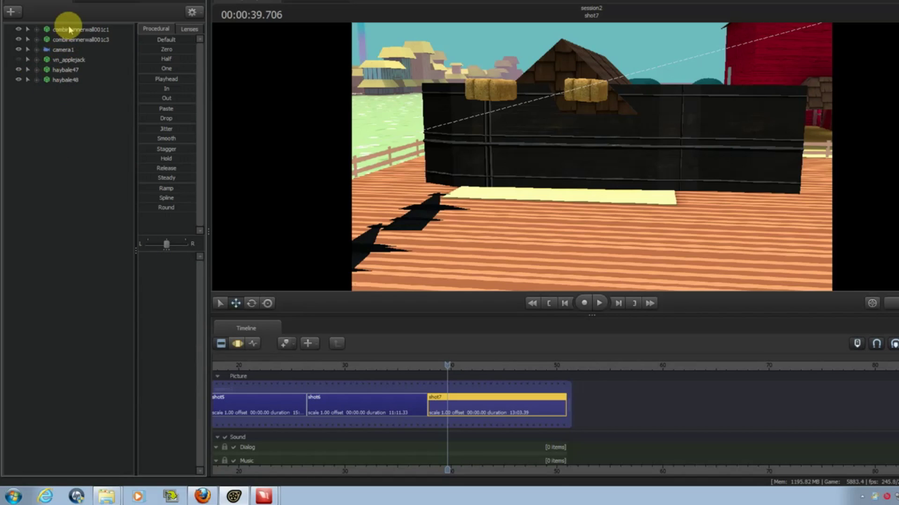
{"action": "left_click", "coordinate": [68, 30]}
{"action": "right_click", "coordinate": [68, 30]}
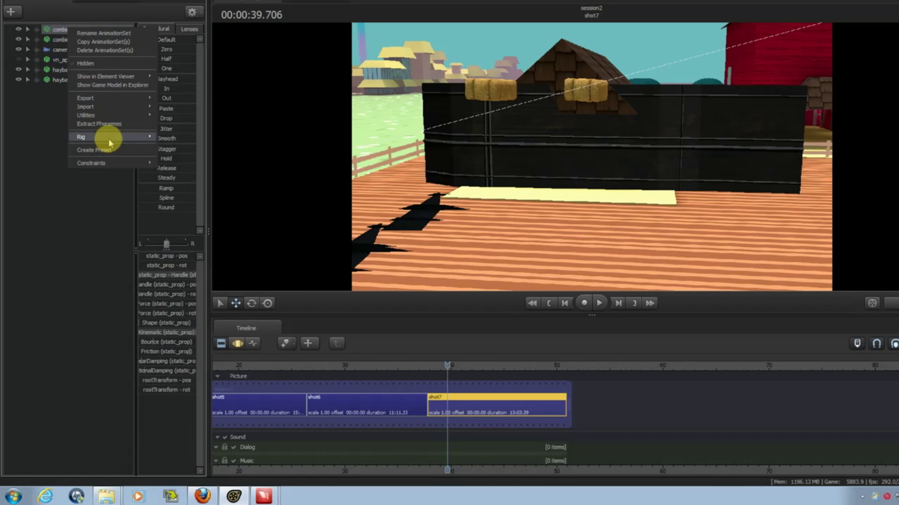
{"action": "mouse_move", "coordinate": [127, 143]}
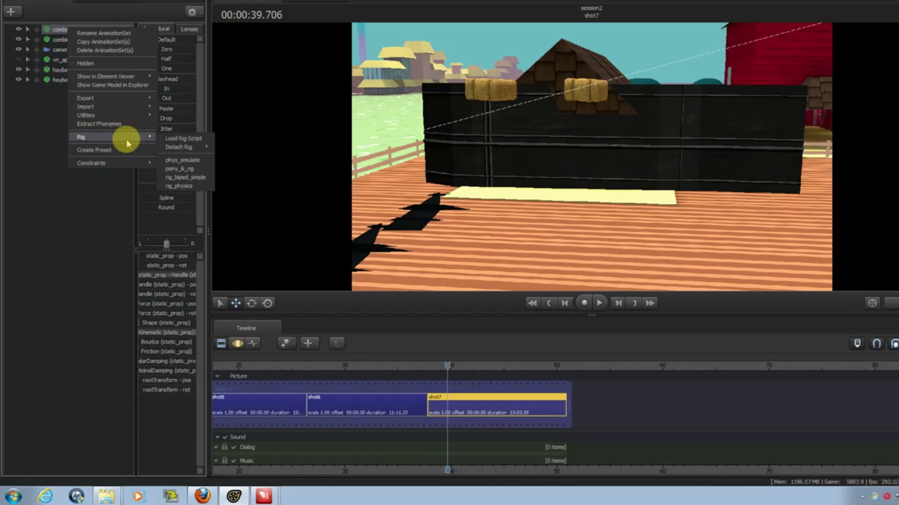
{"action": "left_click", "coordinate": [183, 186]}
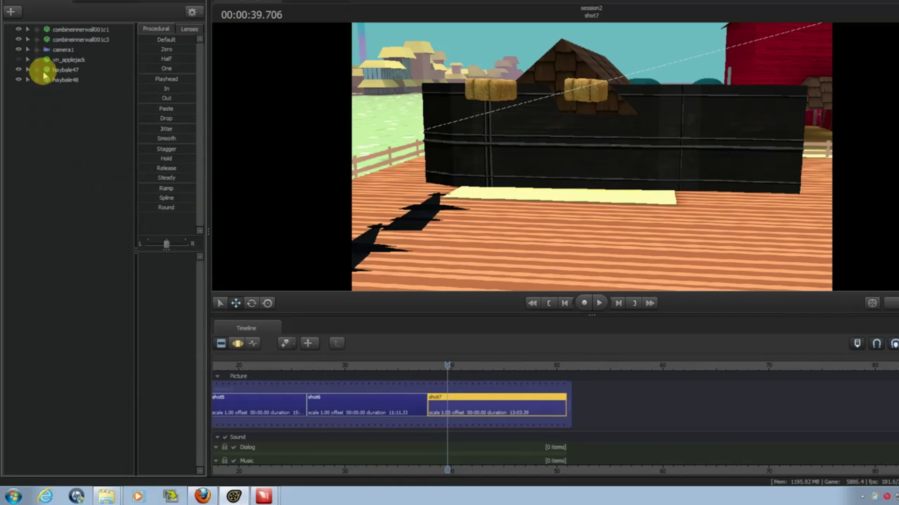
{"action": "left_click", "coordinate": [63, 79]}
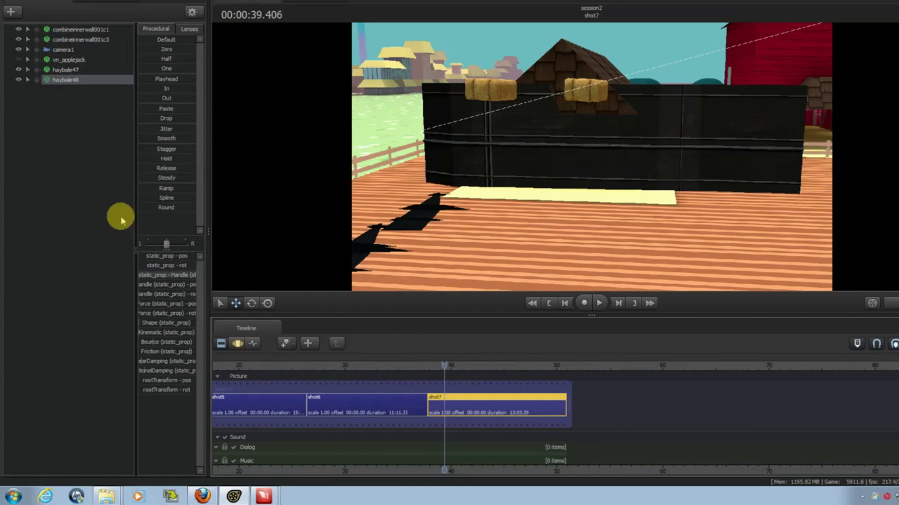
{"action": "left_click", "coordinate": [39, 81]}
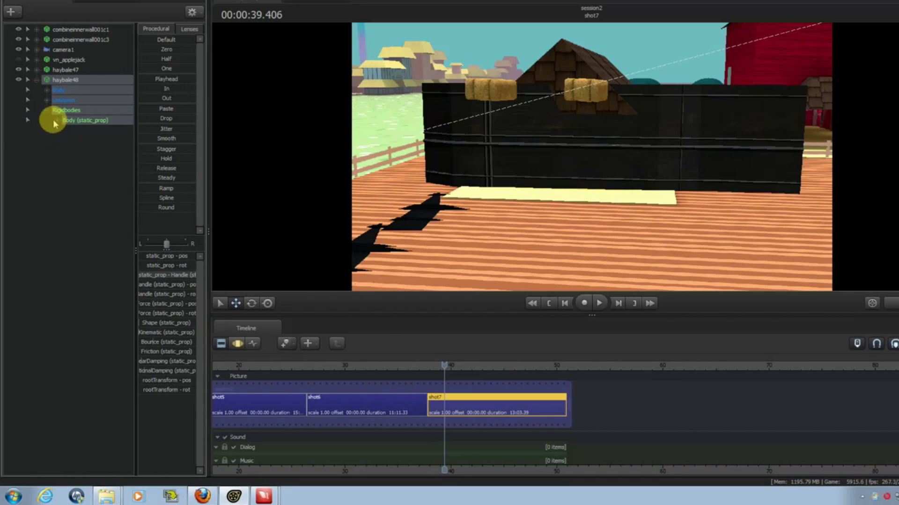
Expand haybale48's static_prop body to show Kinematic, Bounce, Friction and damping controls
{"action": "left_click", "coordinate": [56, 121]}
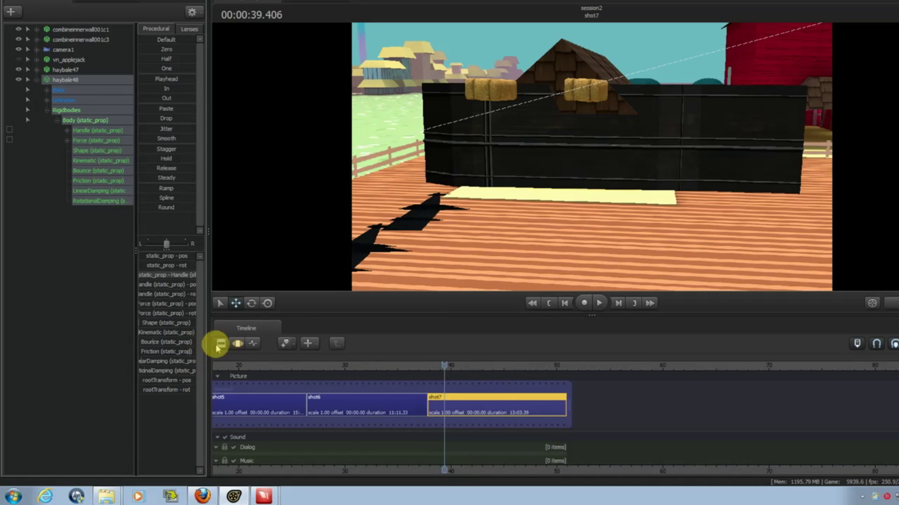
In the Motion Editor, select the Kinematic channels of haybale48 and haybale47, then collapse haybale48
{"action": "left_click", "coordinate": [237, 344]}
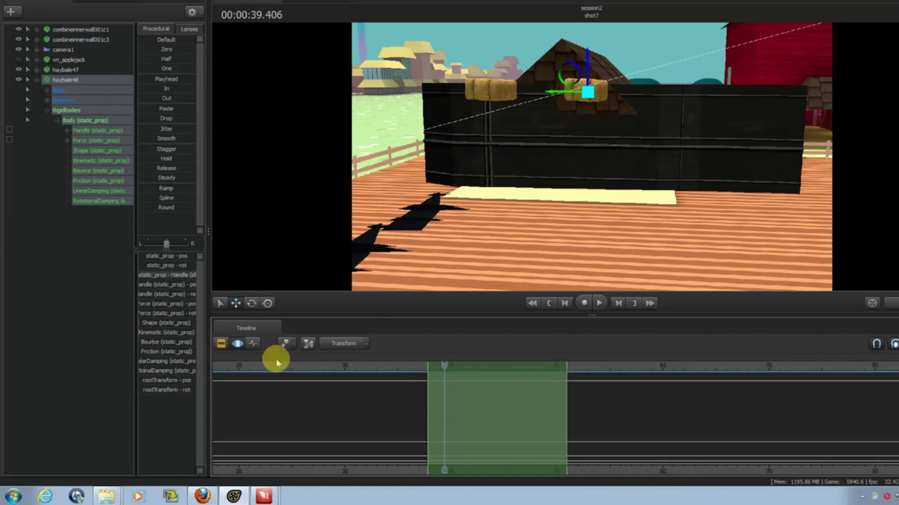
{"action": "left_click", "coordinate": [145, 334]}
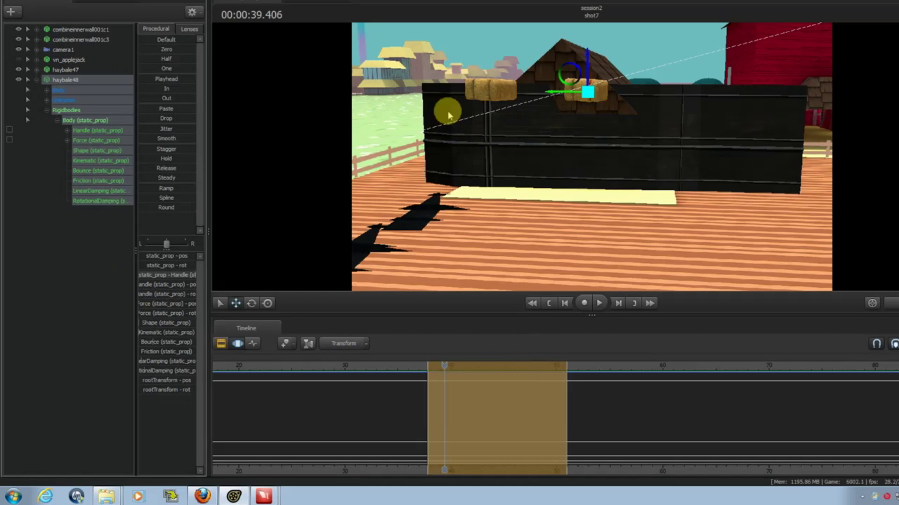
{"action": "left_click", "coordinate": [64, 72]}
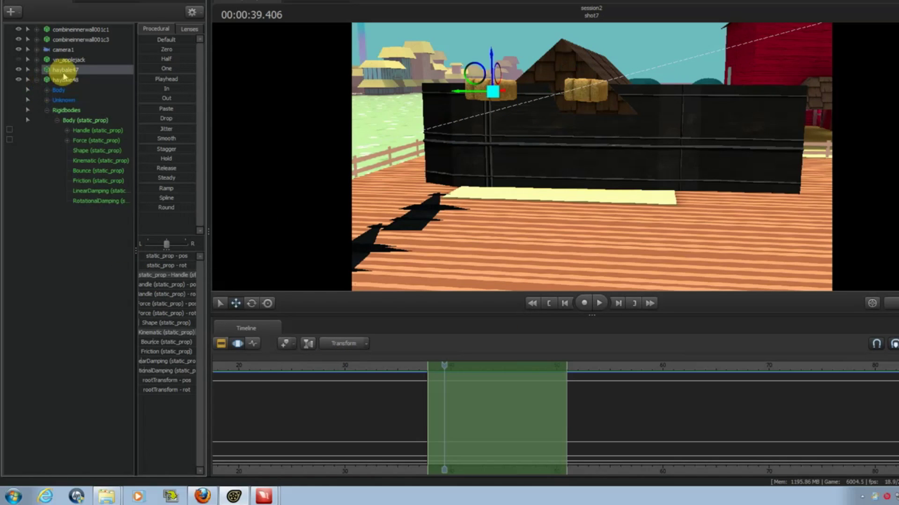
{"action": "left_click", "coordinate": [158, 332]}
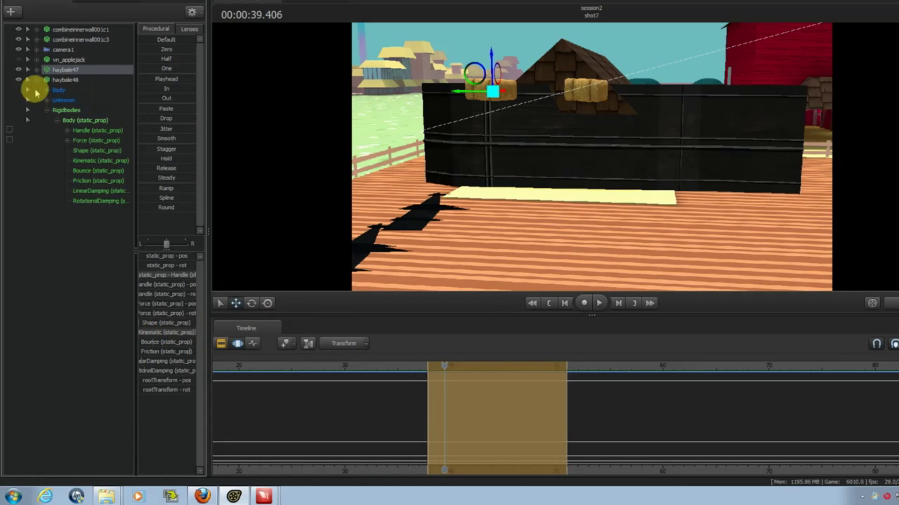
{"action": "left_click", "coordinate": [47, 80]}
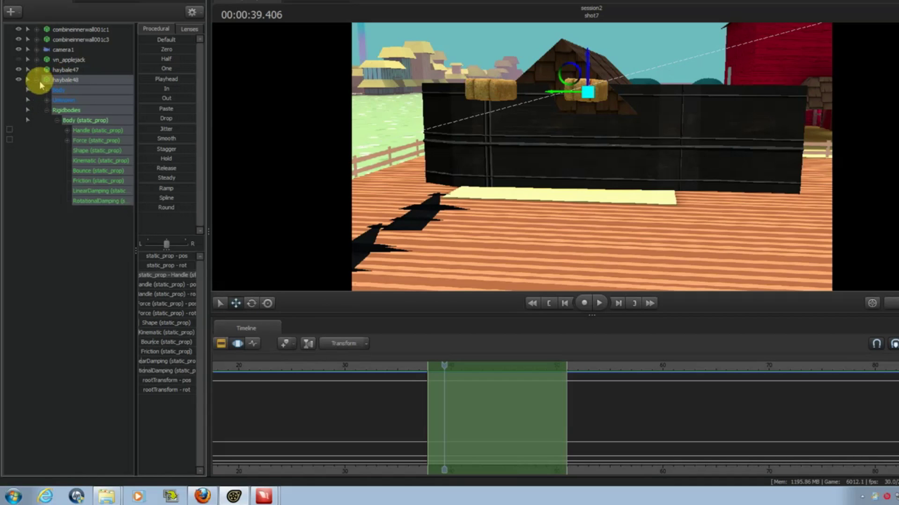
{"action": "left_click", "coordinate": [28, 80]}
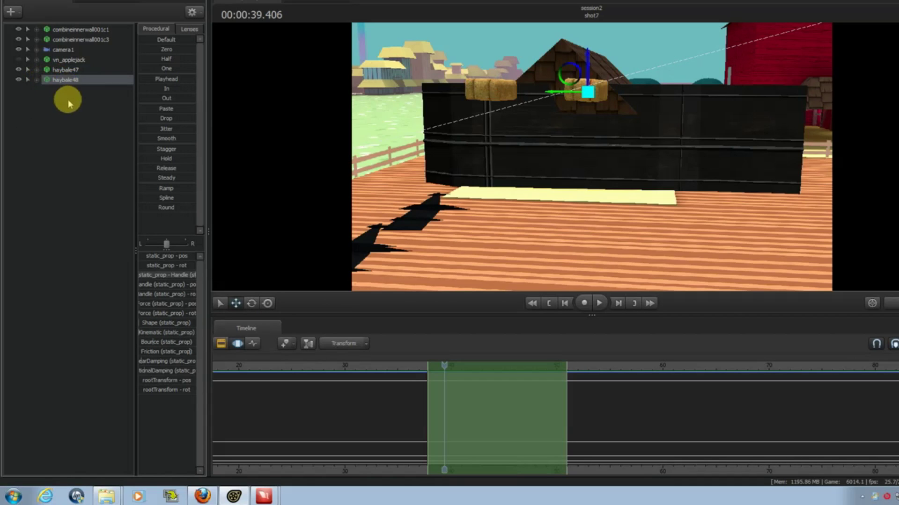
{"action": "right_click", "coordinate": [58, 71]}
Run phys_simulate on haybale47 and move the playhead back to before the bale falls
{"action": "mouse_move", "coordinate": [129, 178]}
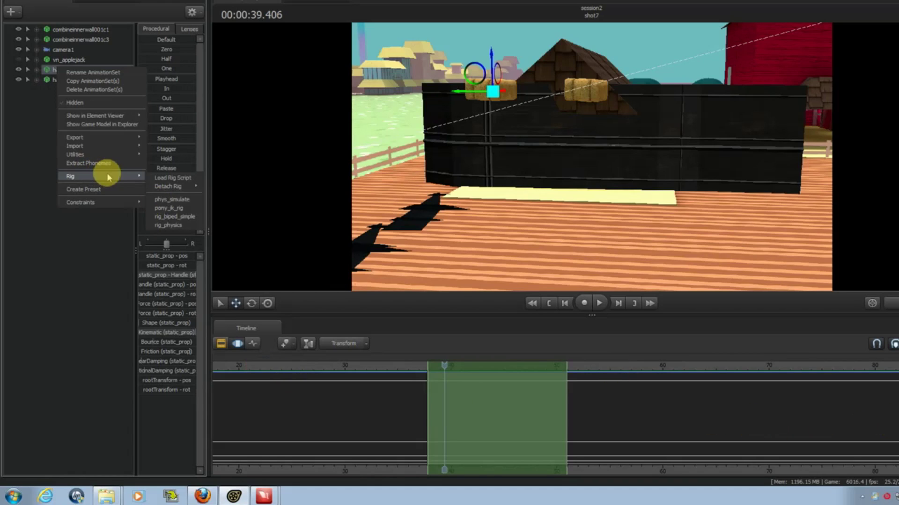
{"action": "left_click", "coordinate": [171, 199]}
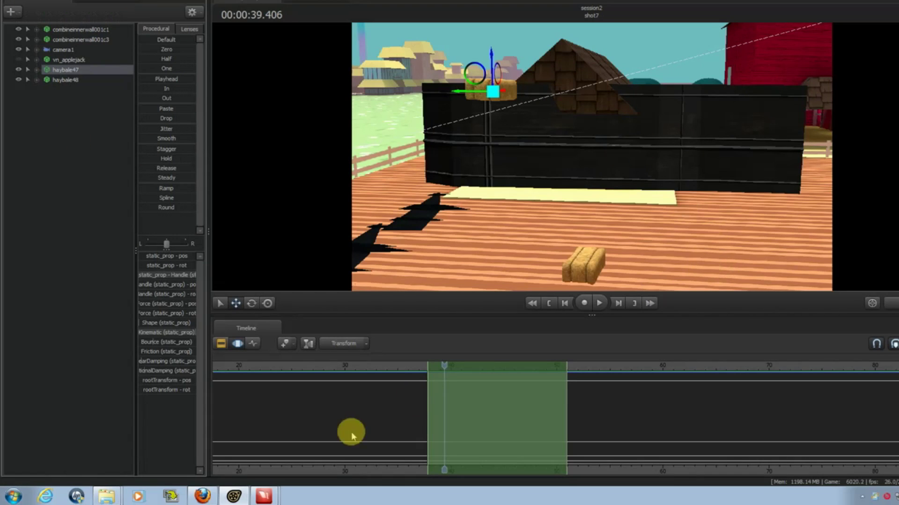
{"action": "left_click_drag", "start_coordinate": [443, 366], "coordinate": [431, 368]}
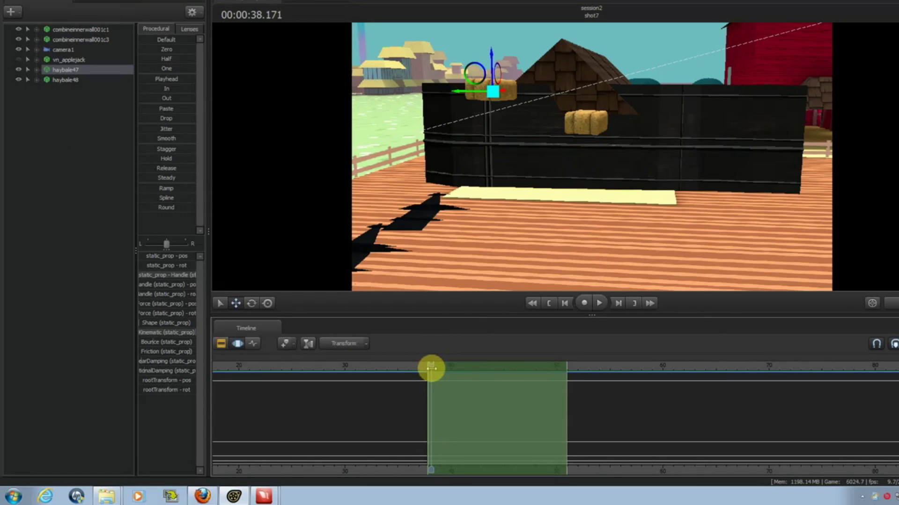
{"action": "left_click", "coordinate": [486, 92]}
{"action": "left_click_drag", "start_coordinate": [431, 365], "coordinate": [465, 365]}
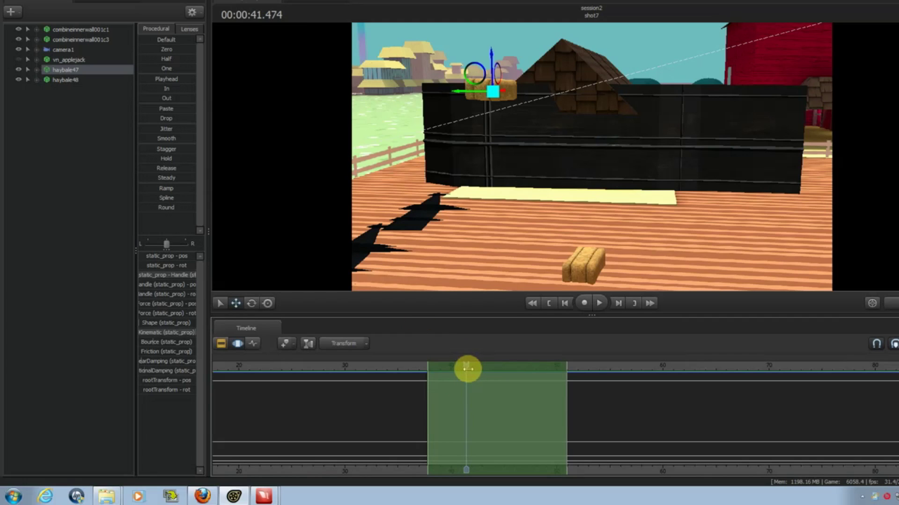
{"action": "left_click_drag", "start_coordinate": [468, 369], "coordinate": [427, 369]}
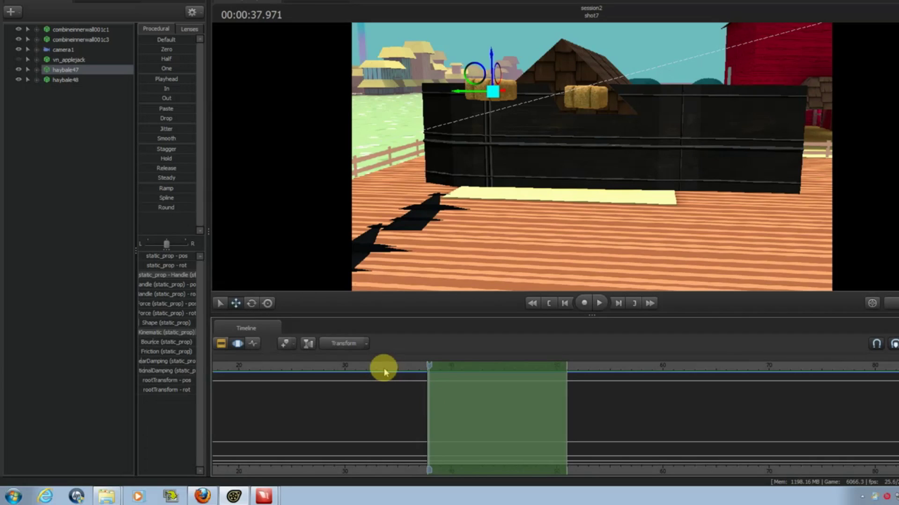
{"action": "key", "text": "space"}
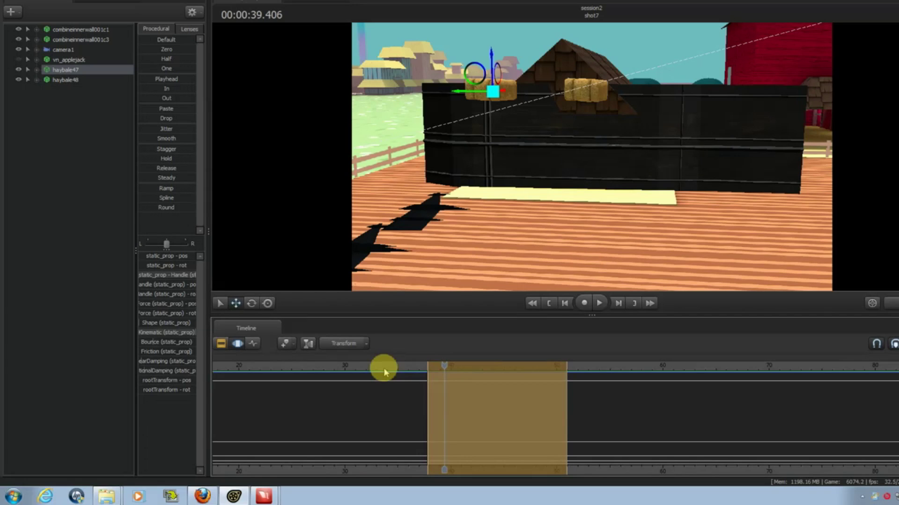
{"action": "mouse_move", "coordinate": [442, 367]}
{"action": "left_mouse_down"}
{"action": "mouse_move", "coordinate": [430, 368]}
{"action": "mouse_move", "coordinate": [437, 370]}
{"action": "left_mouse_up"}
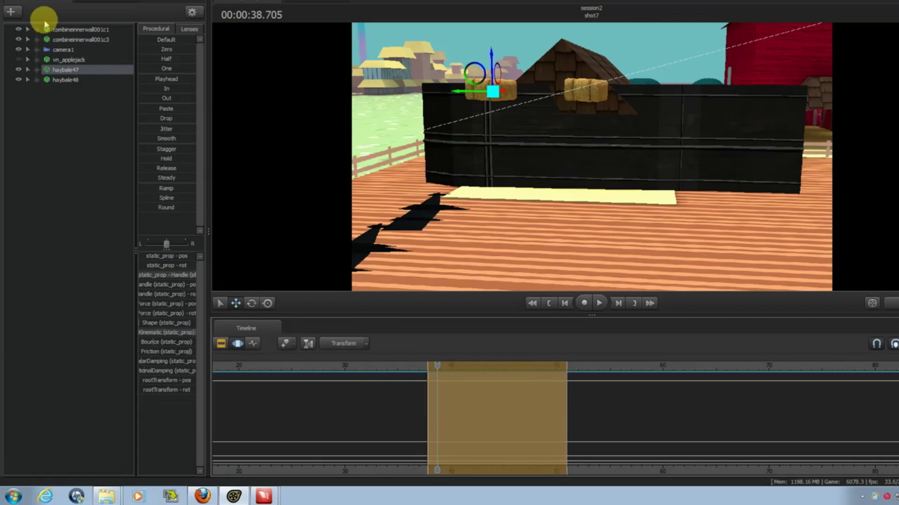
Select haybale48 and its Kinematic physics control
{"action": "left_click", "coordinate": [63, 80]}
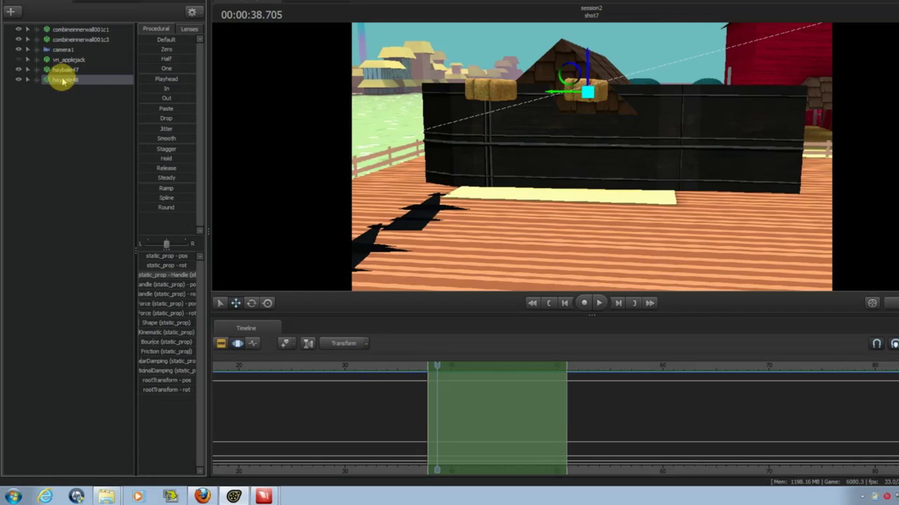
{"action": "left_click", "coordinate": [64, 69]}
{"action": "left_click", "coordinate": [64, 79]}
{"action": "left_click", "coordinate": [66, 70]}
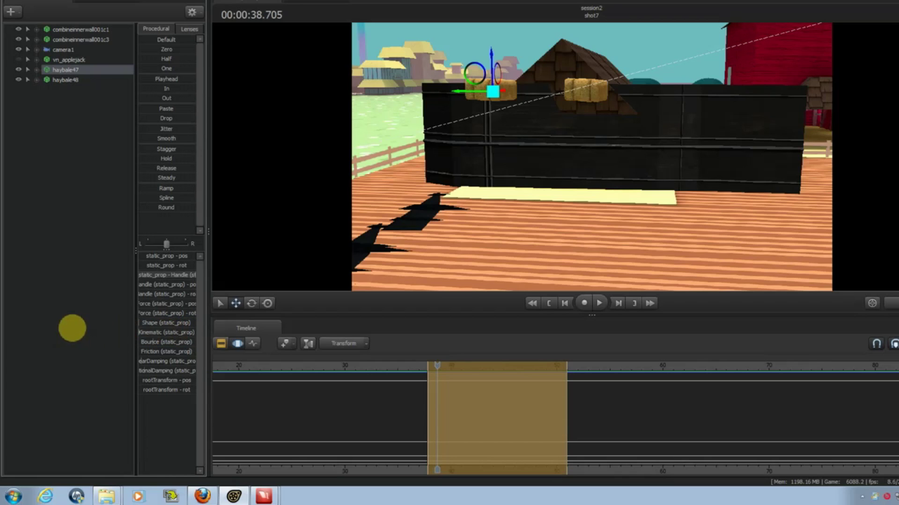
{"action": "left_click", "coordinate": [62, 80]}
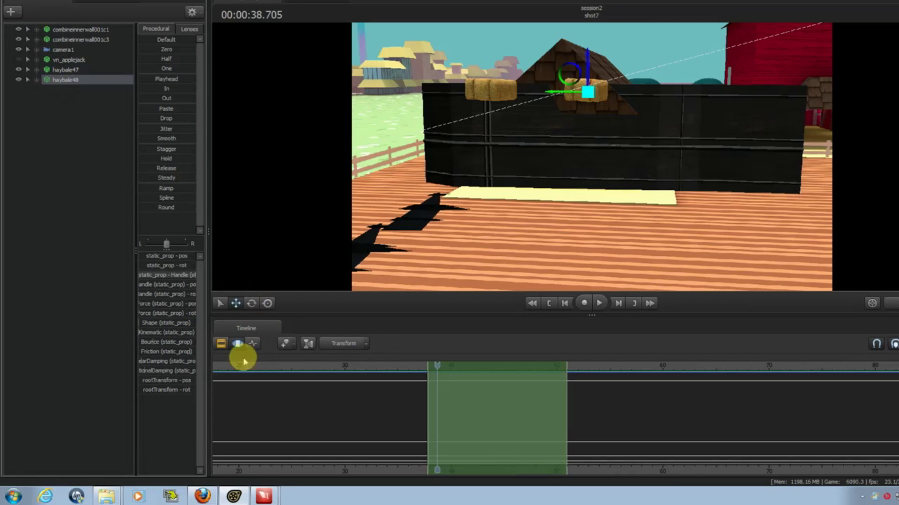
{"action": "left_click", "coordinate": [147, 333]}
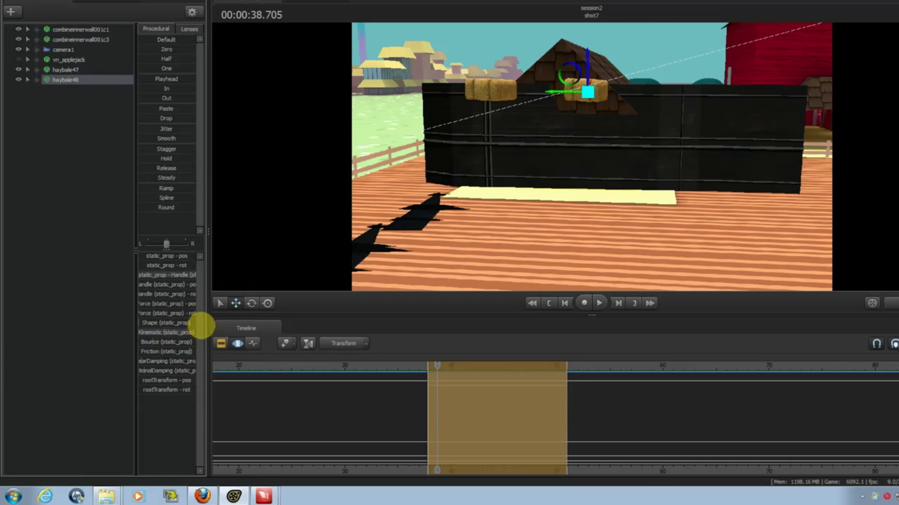
Bake a phys_simulate simulation on haybale48, then rewind and play its fall
{"action": "right_click", "coordinate": [68, 81]}
{"action": "mouse_move", "coordinate": [142, 187]}
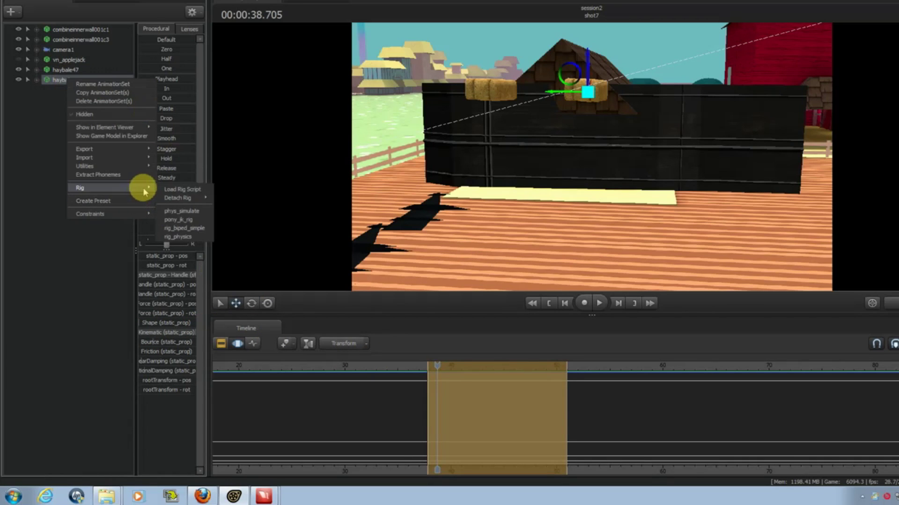
{"action": "left_click", "coordinate": [183, 211]}
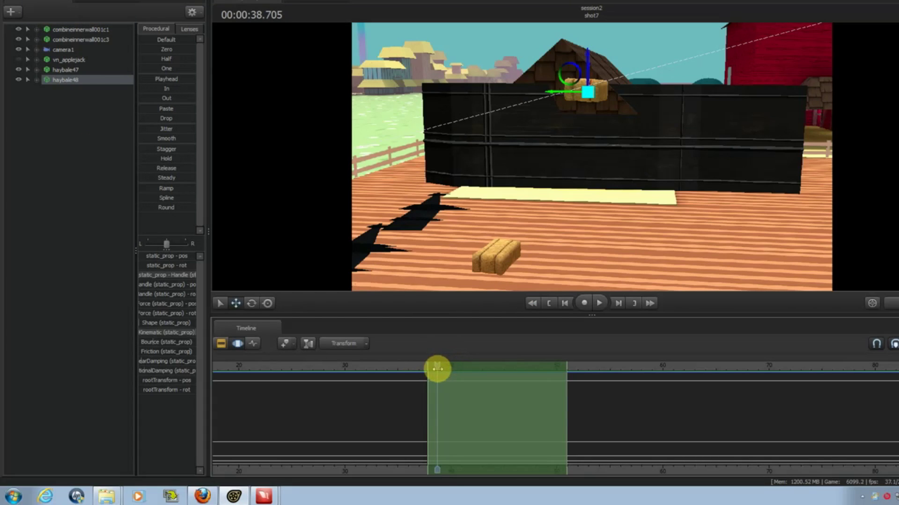
{"action": "mouse_move", "coordinate": [435, 367]}
{"action": "left_mouse_down"}
{"action": "mouse_move", "coordinate": [428, 370]}
{"action": "mouse_move", "coordinate": [443, 367]}
{"action": "mouse_move", "coordinate": [427, 369]}
{"action": "left_mouse_up"}
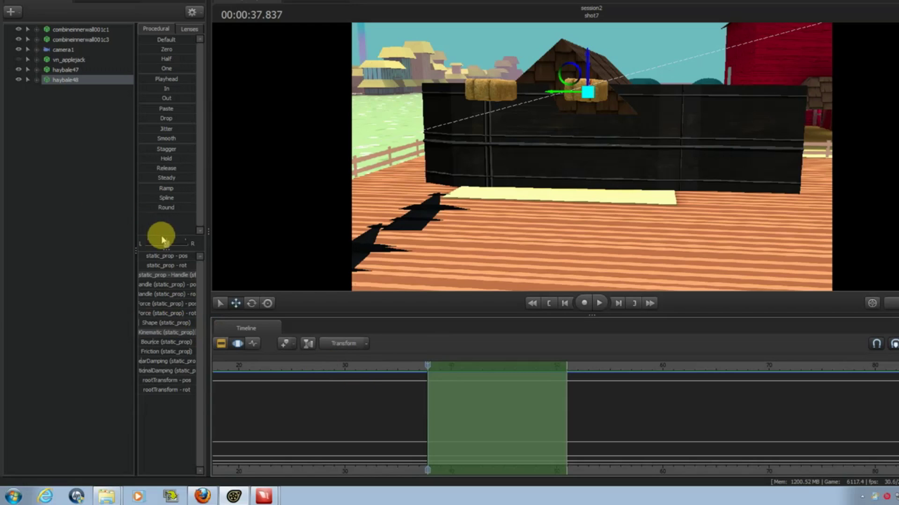
{"action": "key", "text": "space"}
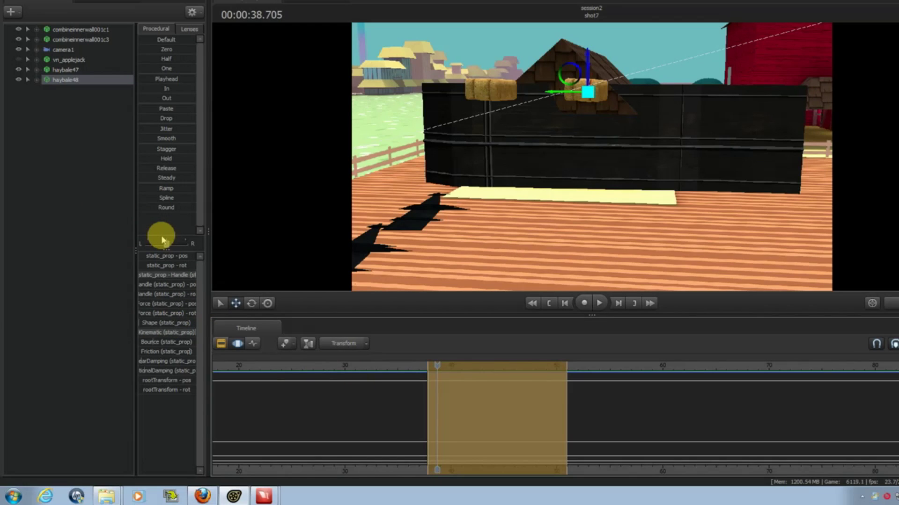
Scrub back to just before the fall and select haybale47
{"action": "left_click_drag", "start_coordinate": [434, 366], "coordinate": [435, 367]}
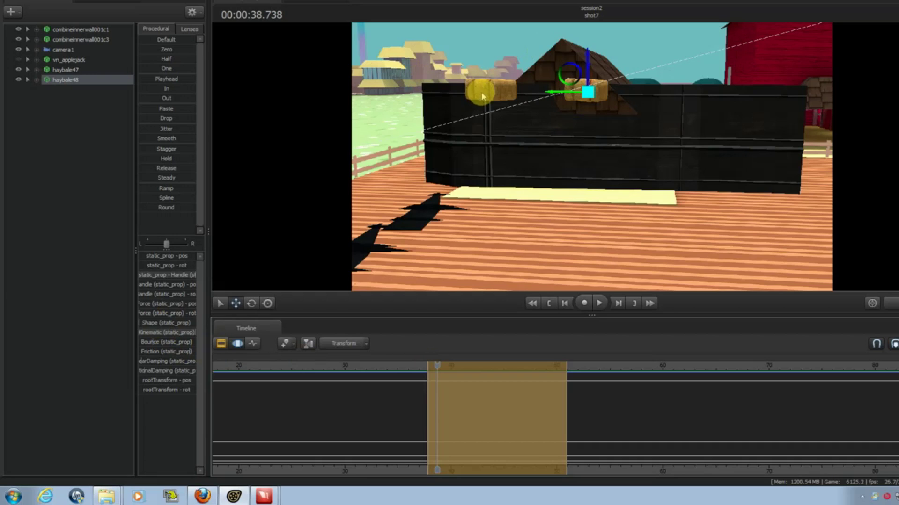
{"action": "left_click", "coordinate": [72, 71]}
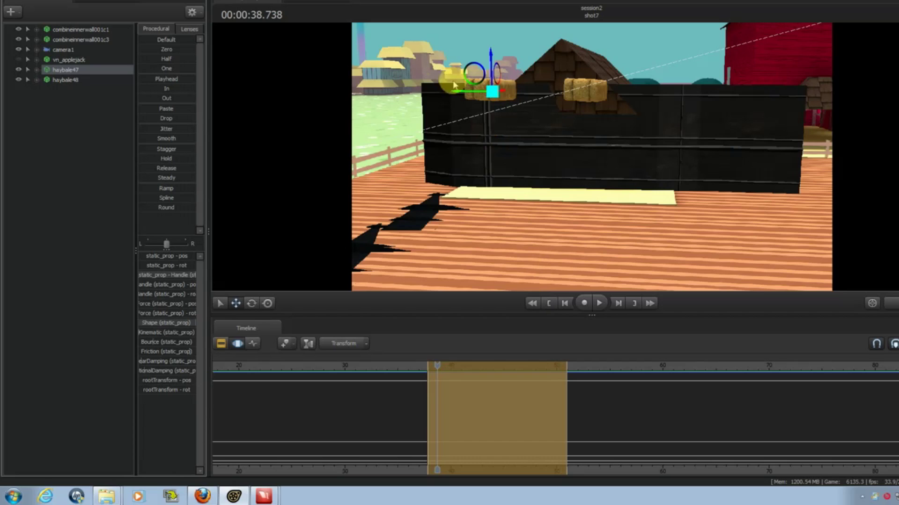
Bake phys_simulate on haybale47, scrub its fall, then undo back to the start
{"action": "right_click", "coordinate": [66, 73]}
{"action": "left_click", "coordinate": [45, 120]}
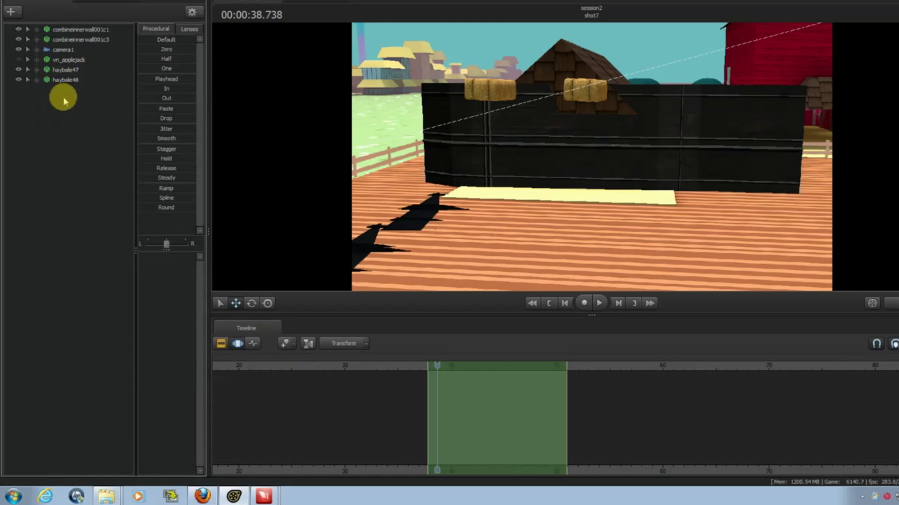
{"action": "right_click", "coordinate": [63, 70]}
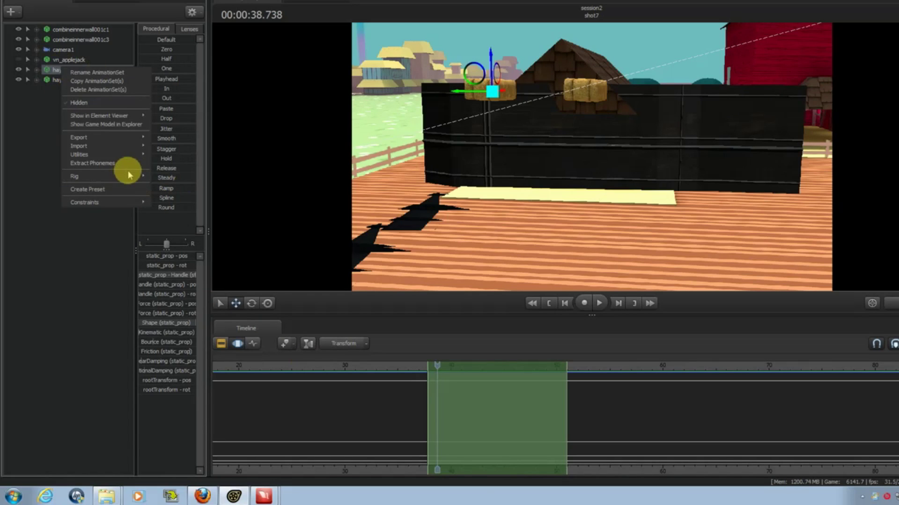
{"action": "mouse_move", "coordinate": [129, 176]}
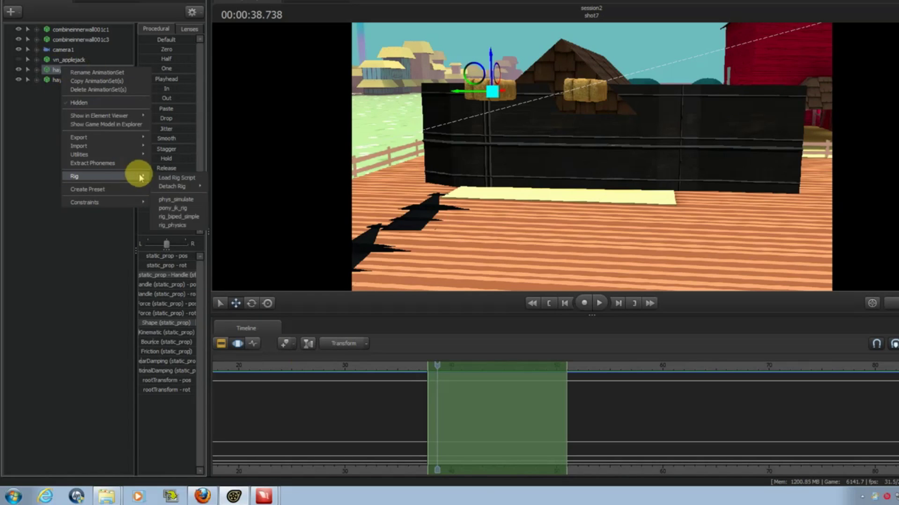
{"action": "left_click", "coordinate": [186, 199]}
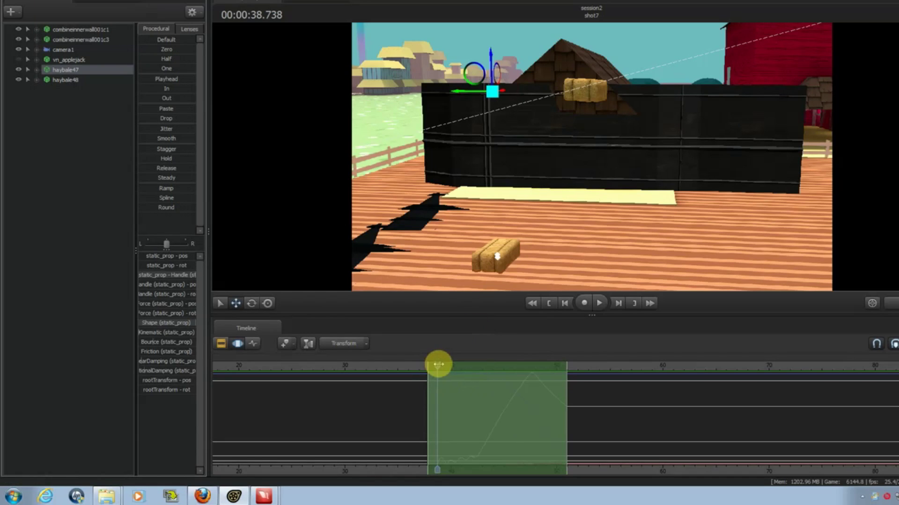
{"action": "mouse_move", "coordinate": [438, 364]}
{"action": "left_mouse_down"}
{"action": "mouse_move", "coordinate": [421, 367]}
{"action": "mouse_move", "coordinate": [522, 359]}
{"action": "mouse_move", "coordinate": [442, 374]}
{"action": "mouse_move", "coordinate": [537, 364]}
{"action": "mouse_move", "coordinate": [440, 381]}
{"action": "left_mouse_up"}
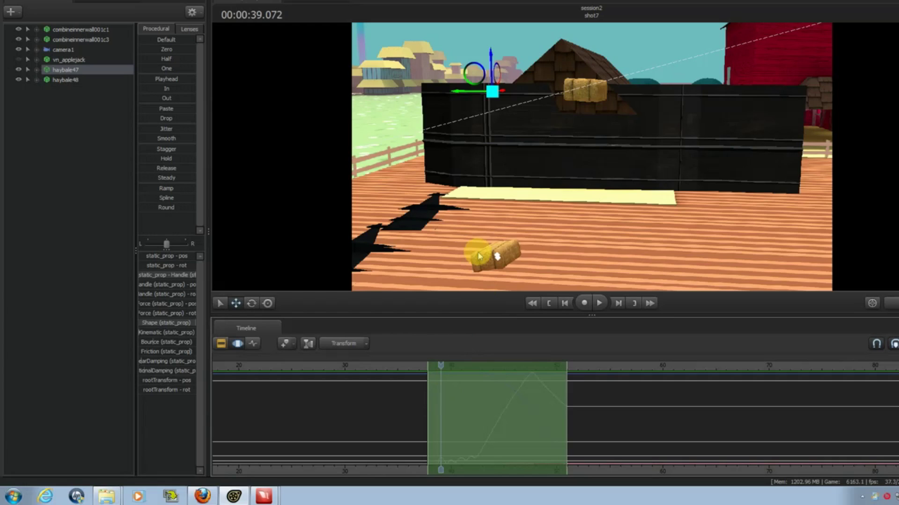
{"action": "key", "text": "ctrl+z"}
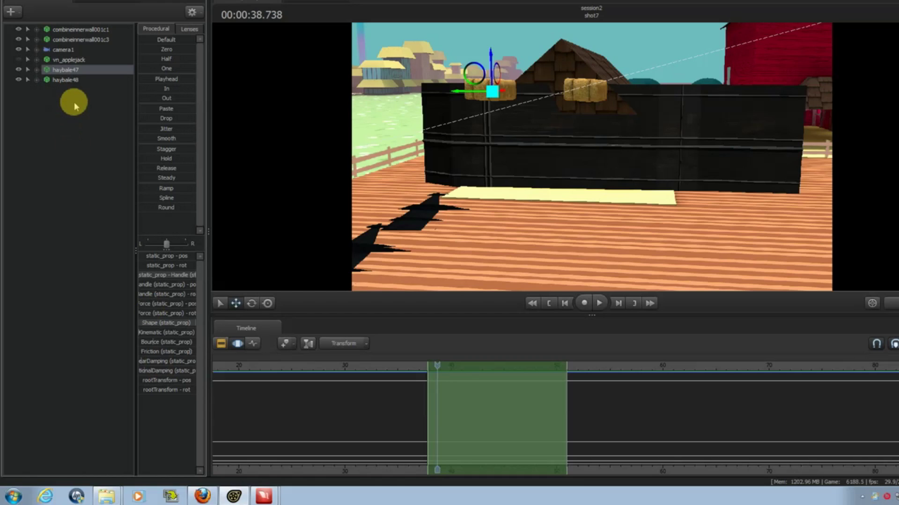
Detach the rig_physics_sniper1 rig from sniper1 via Rig > Detach Rig
{"action": "left_click", "coordinate": [68, 80]}
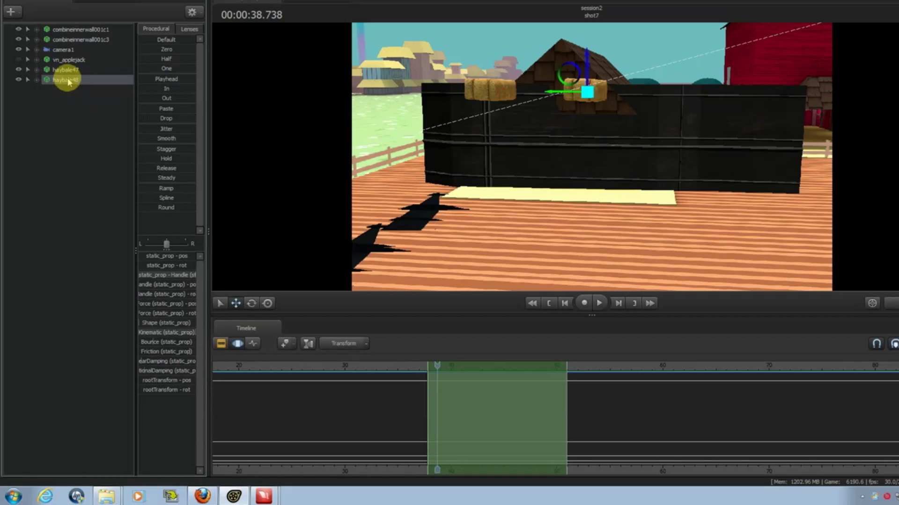
{"action": "left_click", "coordinate": [66, 69]}
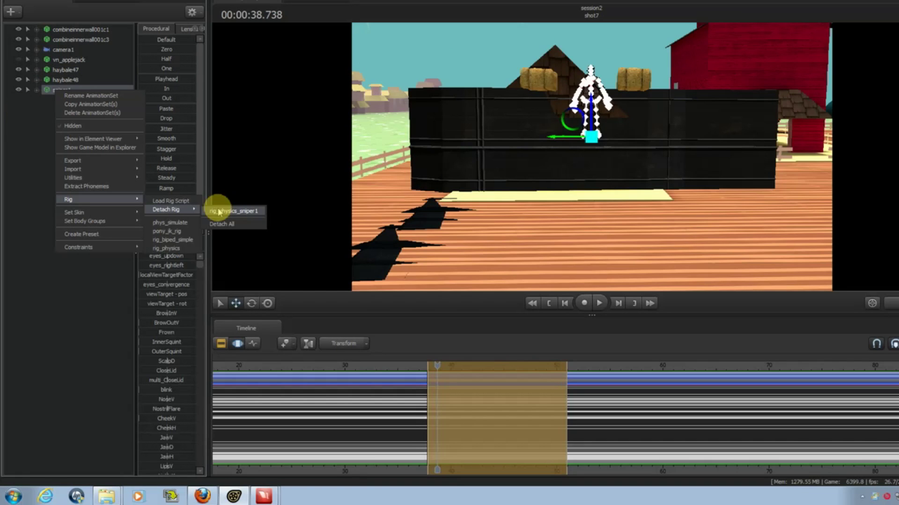
{"action": "left_click", "coordinate": [218, 211]}
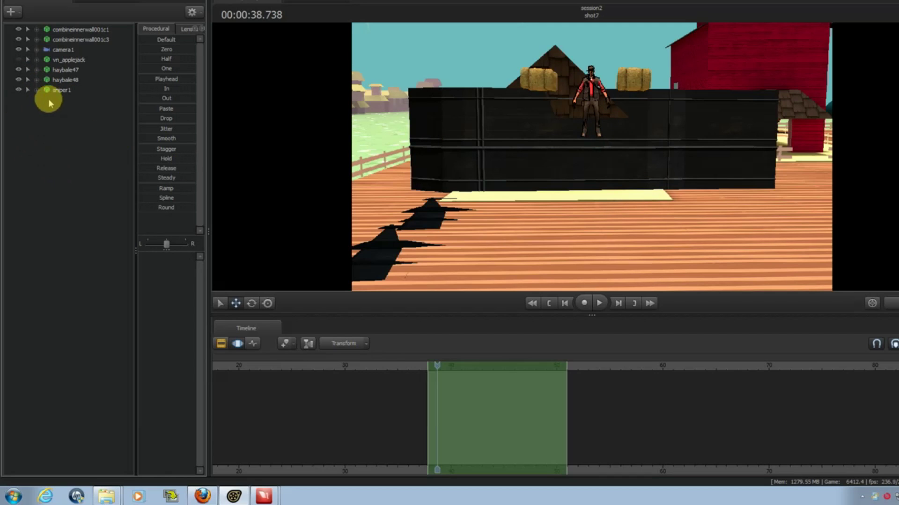
{"action": "right_click", "coordinate": [57, 91]}
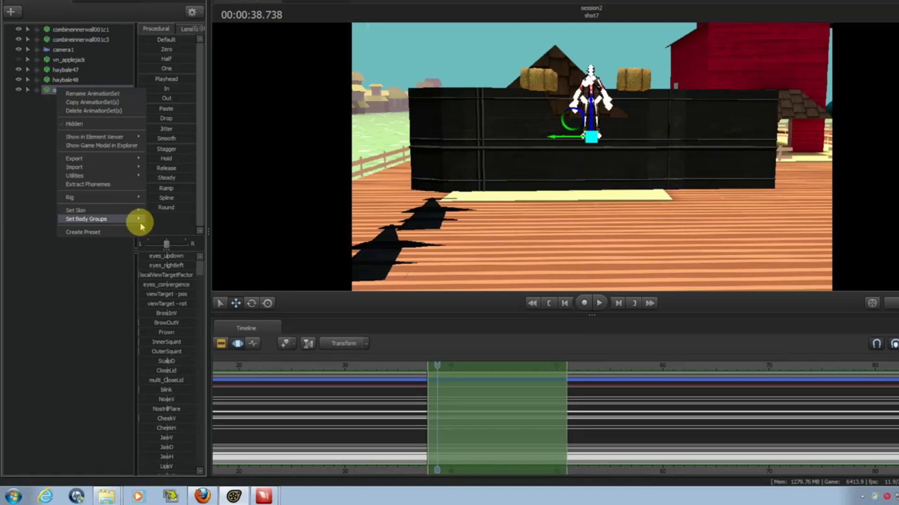
Bake phys_simulate on sniper1 and scrub back to just before the ragdoll falls
{"action": "mouse_move", "coordinate": [137, 200]}
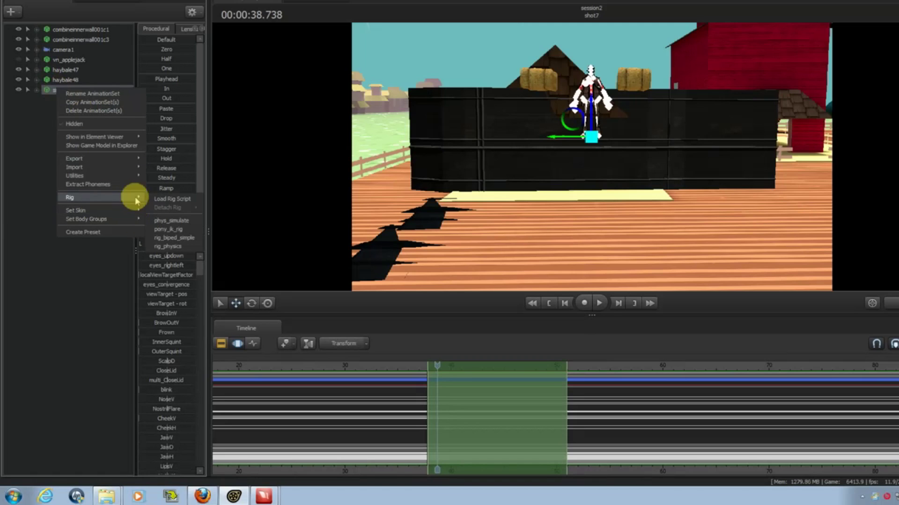
{"action": "left_click", "coordinate": [183, 246]}
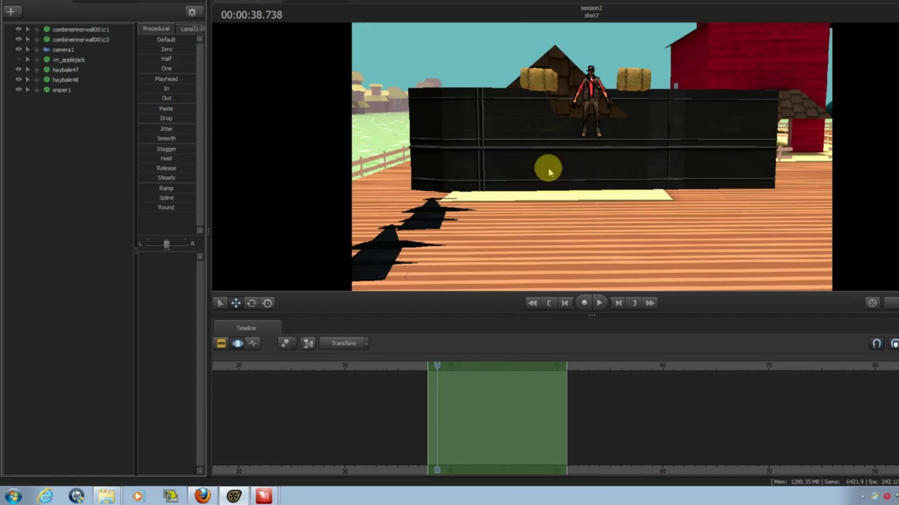
{"action": "right_click", "coordinate": [59, 91]}
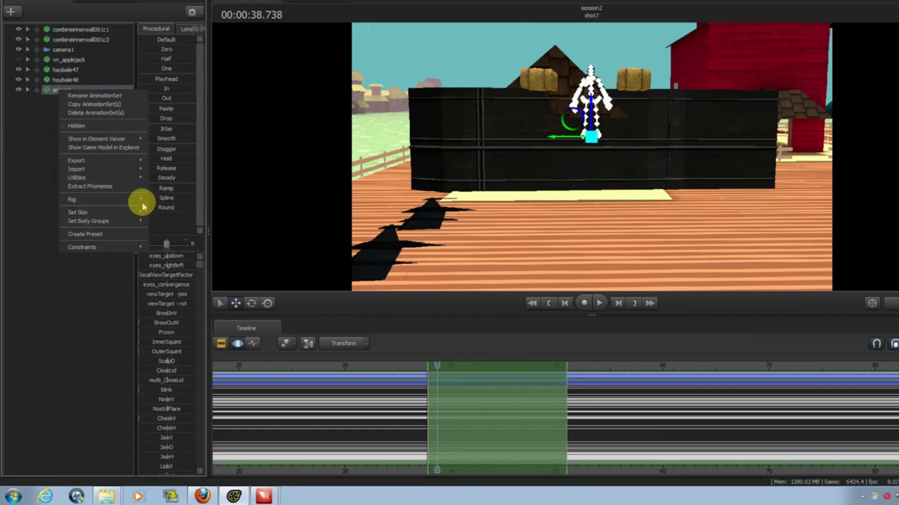
{"action": "mouse_move", "coordinate": [144, 201]}
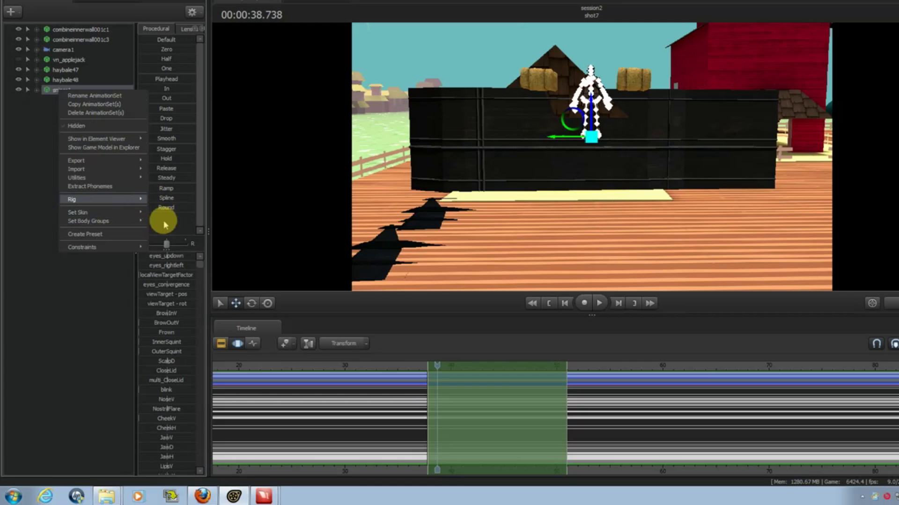
{"action": "left_click", "coordinate": [164, 225]}
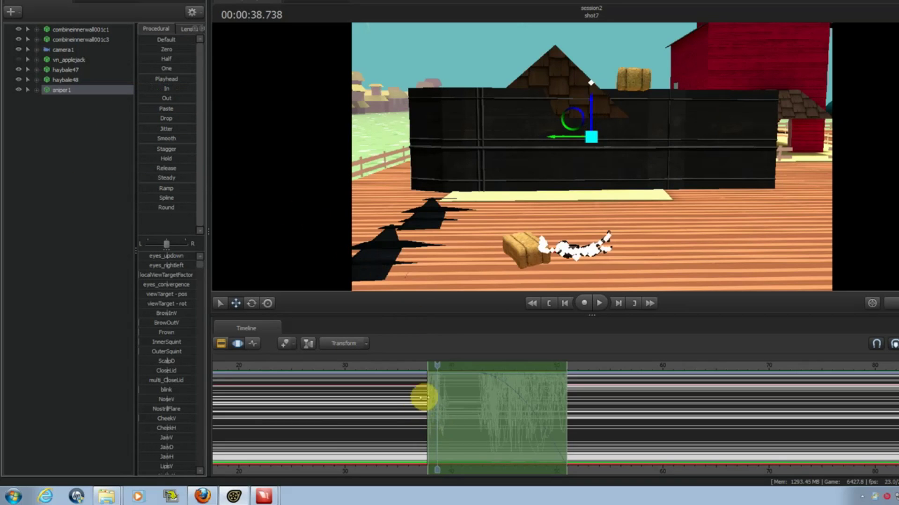
{"action": "left_click_drag", "start_coordinate": [437, 368], "coordinate": [431, 372]}
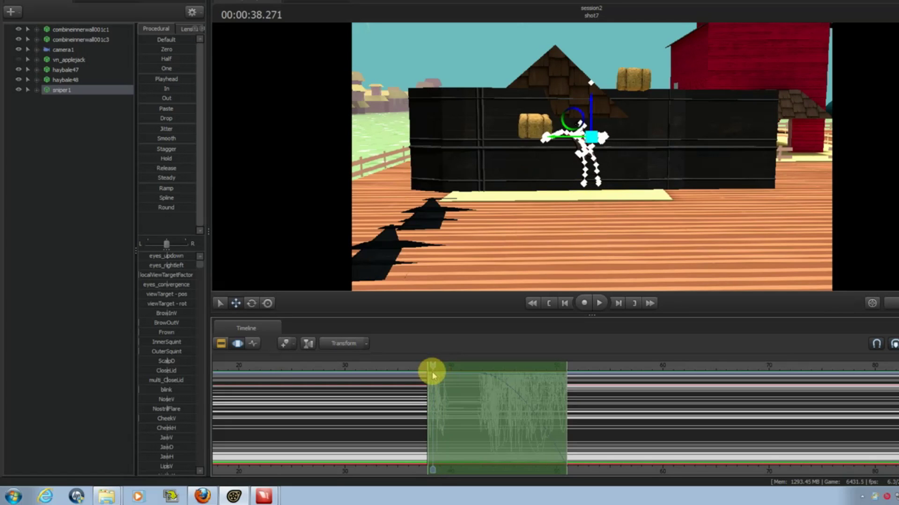
{"action": "left_click", "coordinate": [71, 130]}
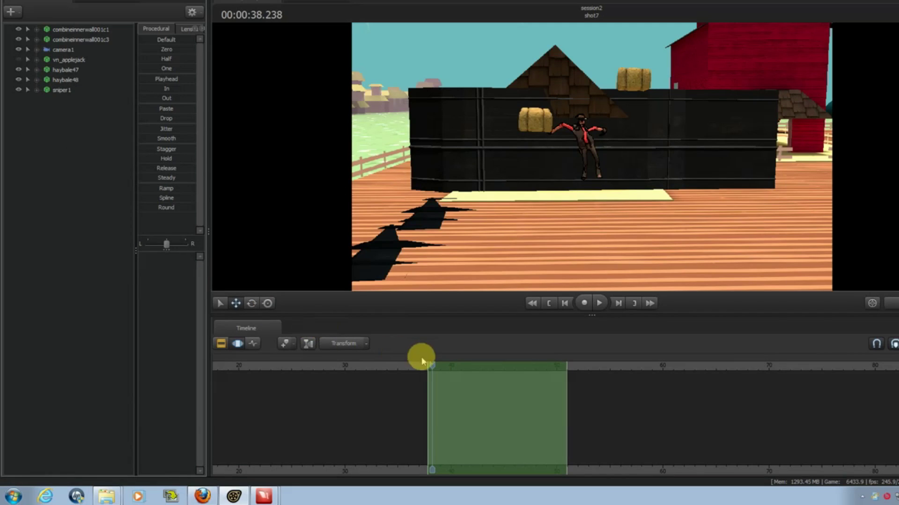
Replay the Sniper ragdoll fall from just before it starts
{"action": "left_click_drag", "start_coordinate": [429, 363], "coordinate": [429, 366]}
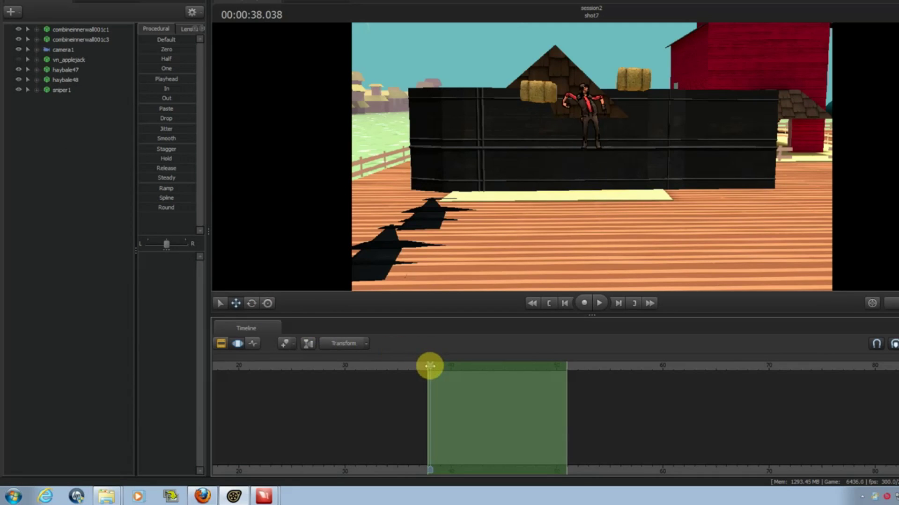
{"action": "left_click", "coordinate": [599, 305]}
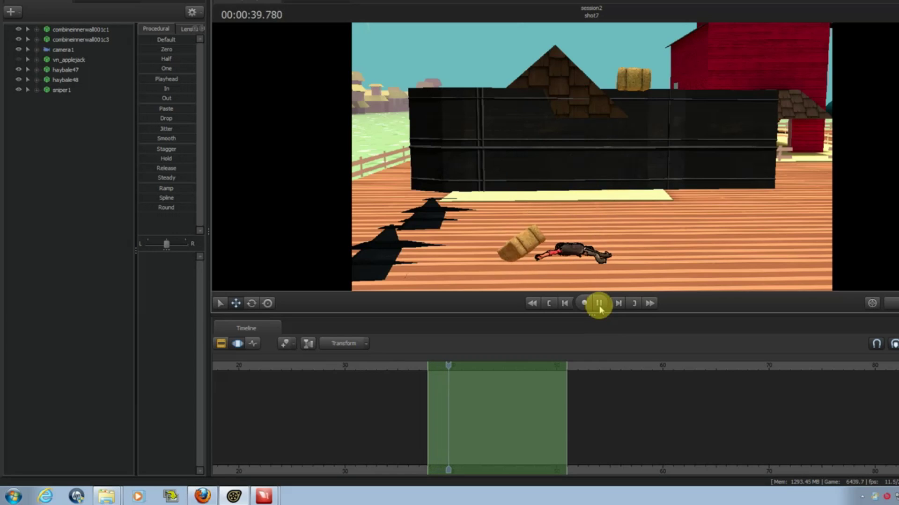
{"action": "left_click", "coordinate": [598, 304]}
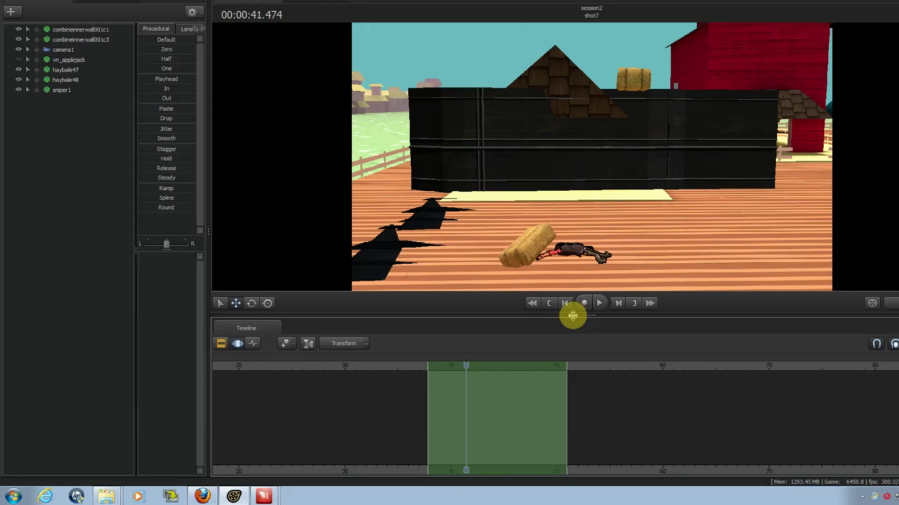
Select haybale48 and show the shot5, shot6 and shot7 clips in the Clip Editor
{"action": "left_click", "coordinate": [35, 89]}
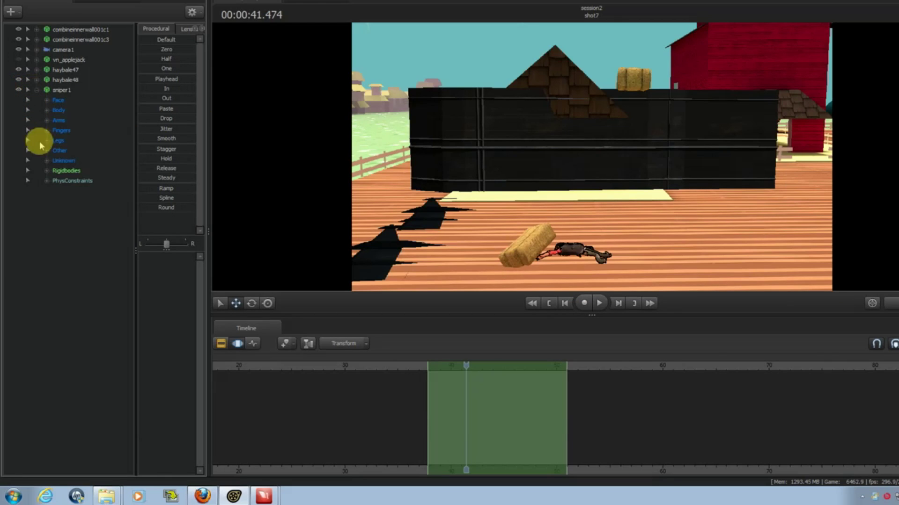
{"action": "left_click", "coordinate": [37, 90]}
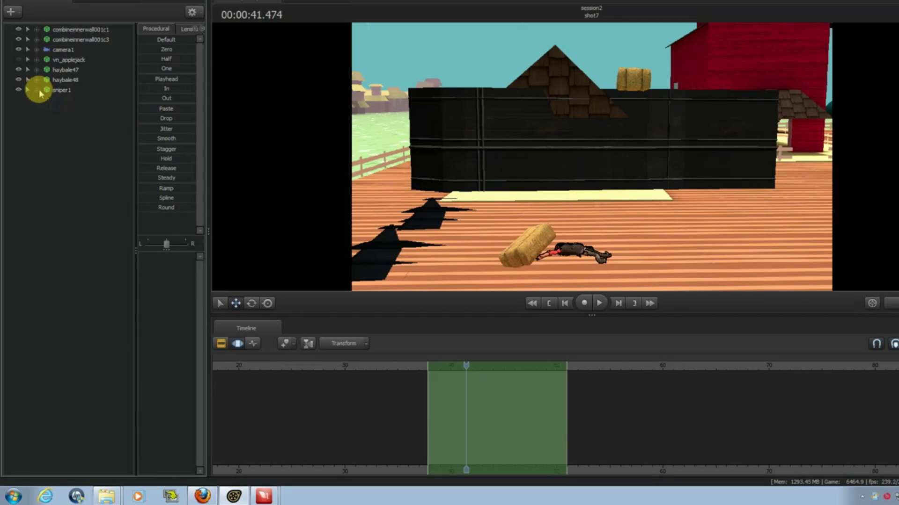
{"action": "left_click", "coordinate": [65, 81]}
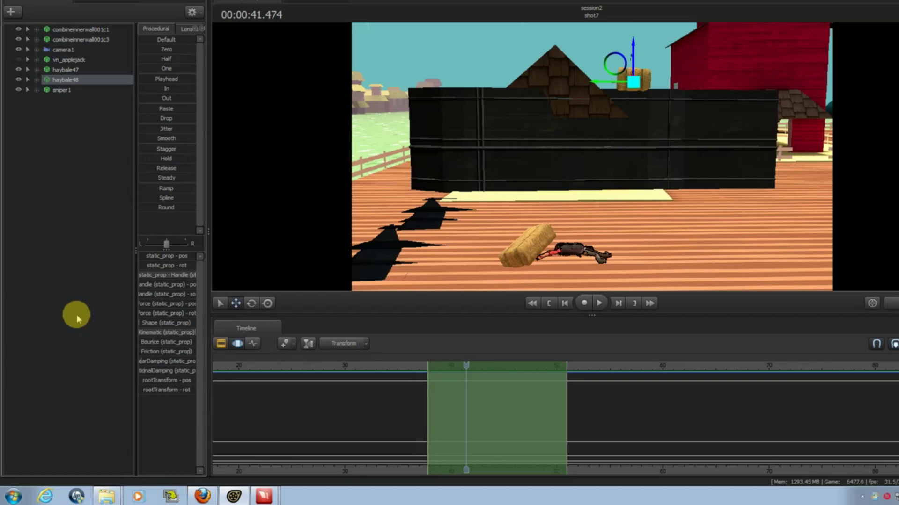
{"action": "left_click", "coordinate": [221, 343]}
Jump into shot6 and scrub through the hay bale pyramid collapsing
{"action": "left_click", "coordinate": [341, 366]}
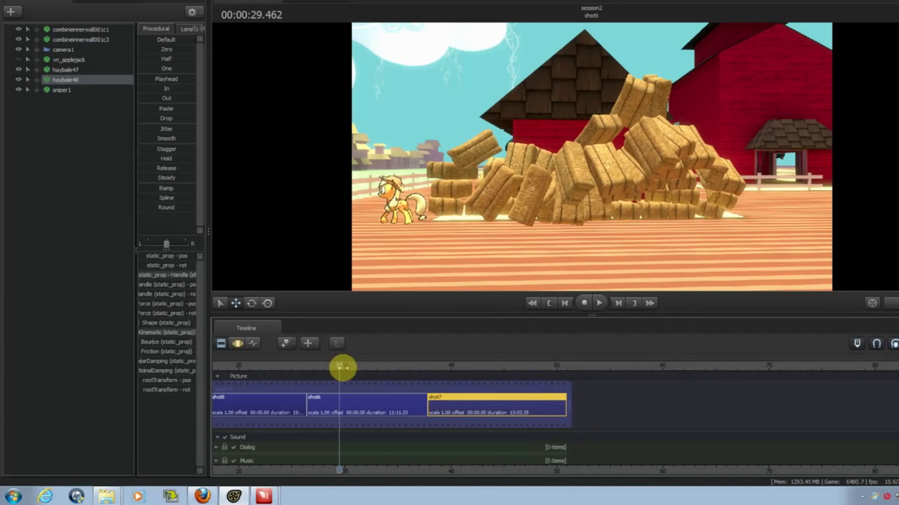
{"action": "mouse_move", "coordinate": [337, 370]}
{"action": "left_mouse_down"}
{"action": "mouse_move", "coordinate": [357, 366]}
{"action": "mouse_move", "coordinate": [323, 377]}
{"action": "mouse_move", "coordinate": [377, 370]}
{"action": "mouse_move", "coordinate": [339, 373]}
{"action": "left_mouse_up"}
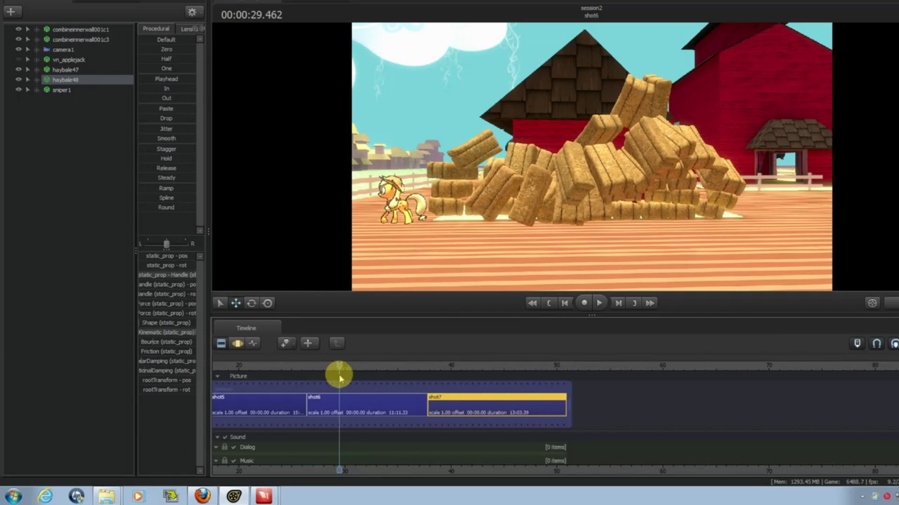